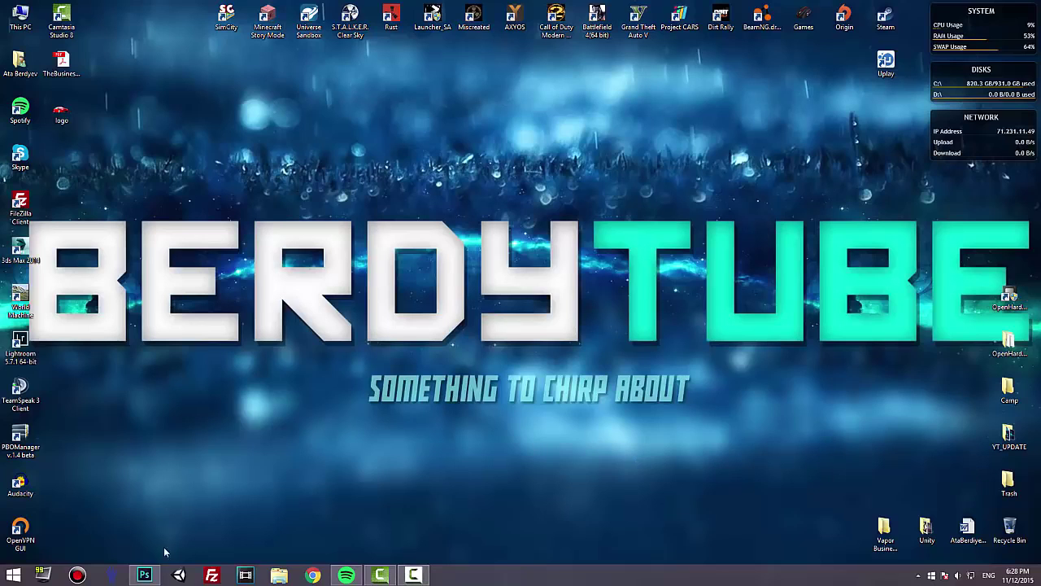
- Switch to Photoshop and start a new document with a width of 8.5 inches
left_click(144, 575)
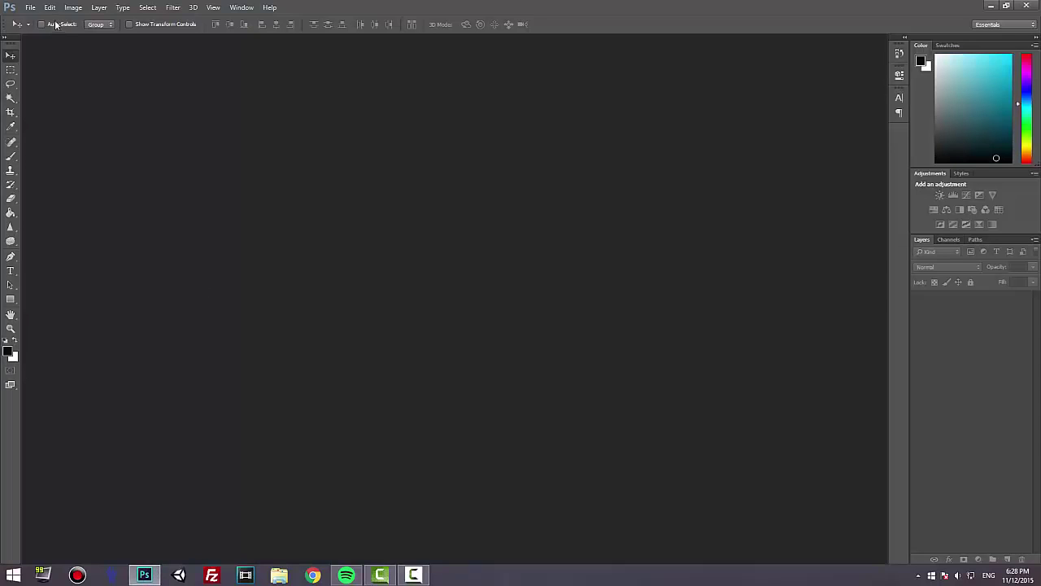
left_click(31, 7)
left_click(32, 20)
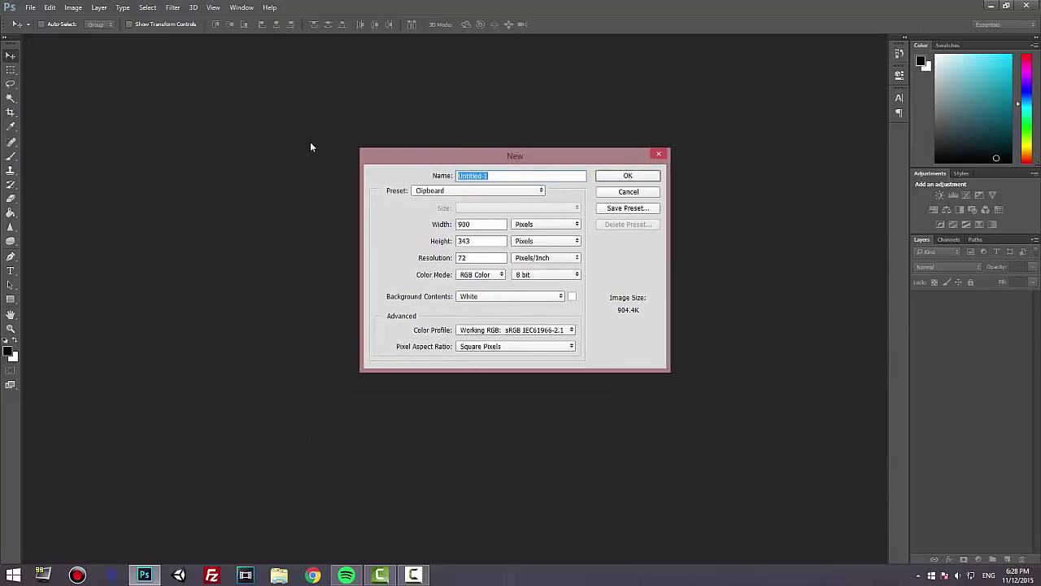
left_click(545, 223)
left_click(528, 233)
left_click_drag(500, 226, 397, 224)
type("8.5")
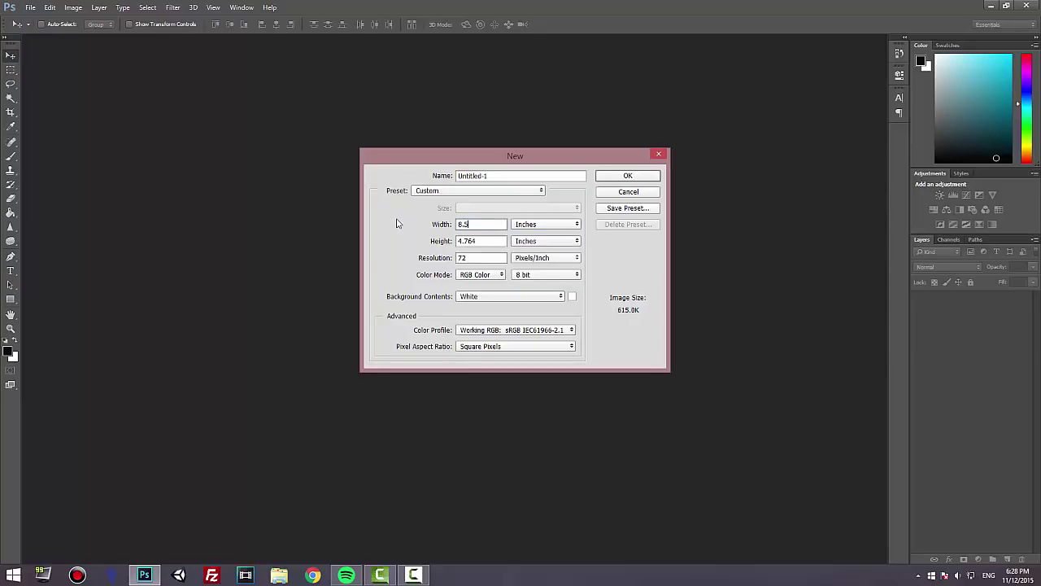
- Set the new document's height to 11 inches and its resolution to 300 pixels/inch, and create it
key("Tab")
type("11")
key("Tab")
type("7")
type("2")
key("BackSpace")
key("BackSpace")
type("300")
key("Return")
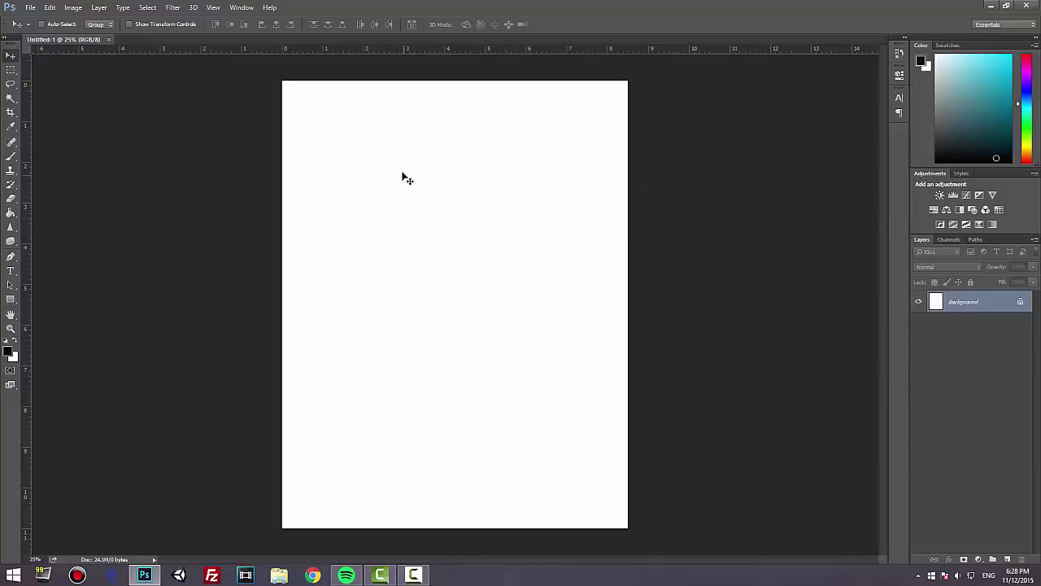
- Convert the locked Background into a regular layer named "background"
double_click(949, 303)
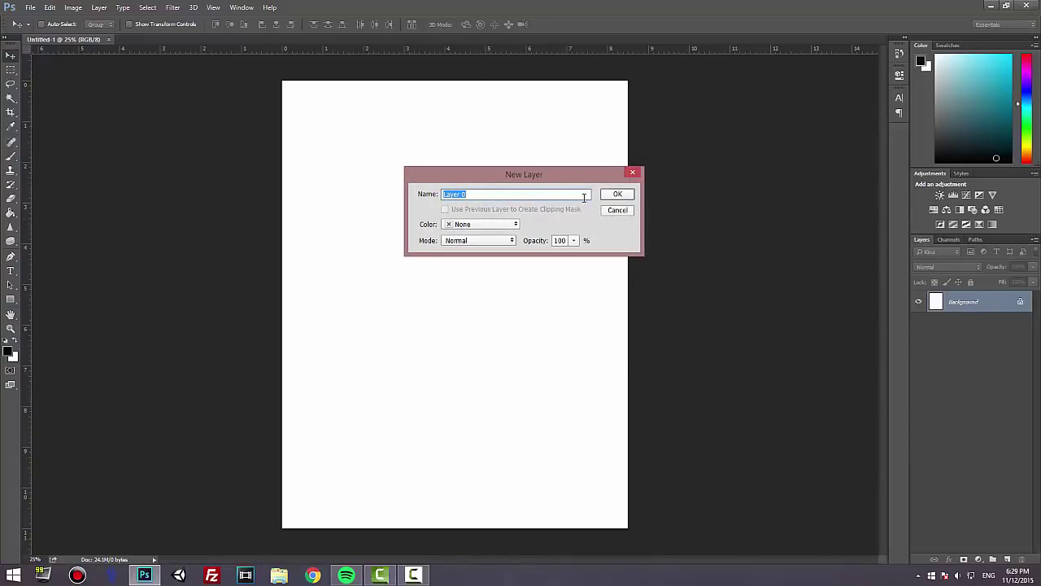
type("bv")
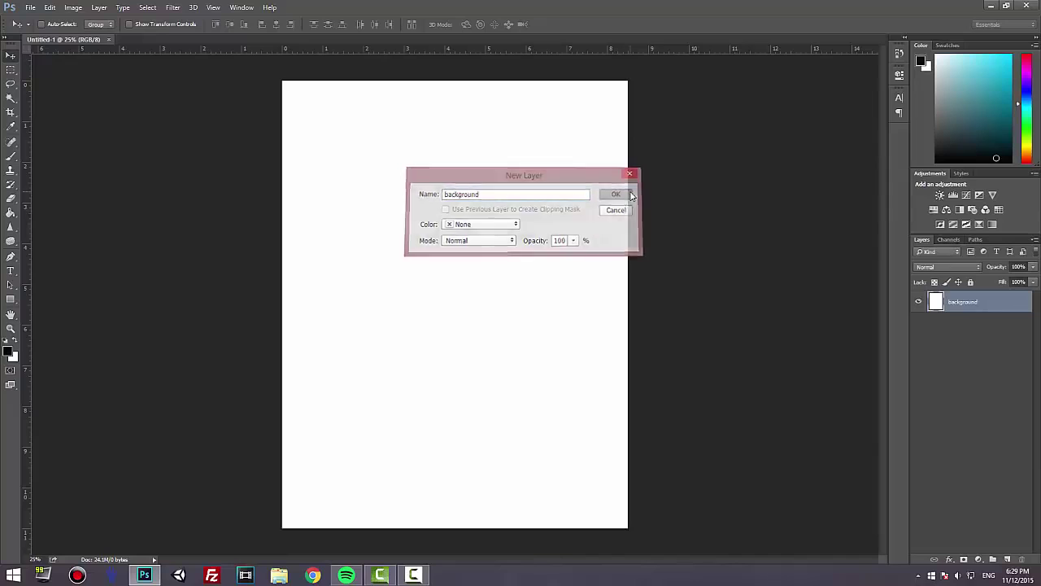
left_click(629, 195)
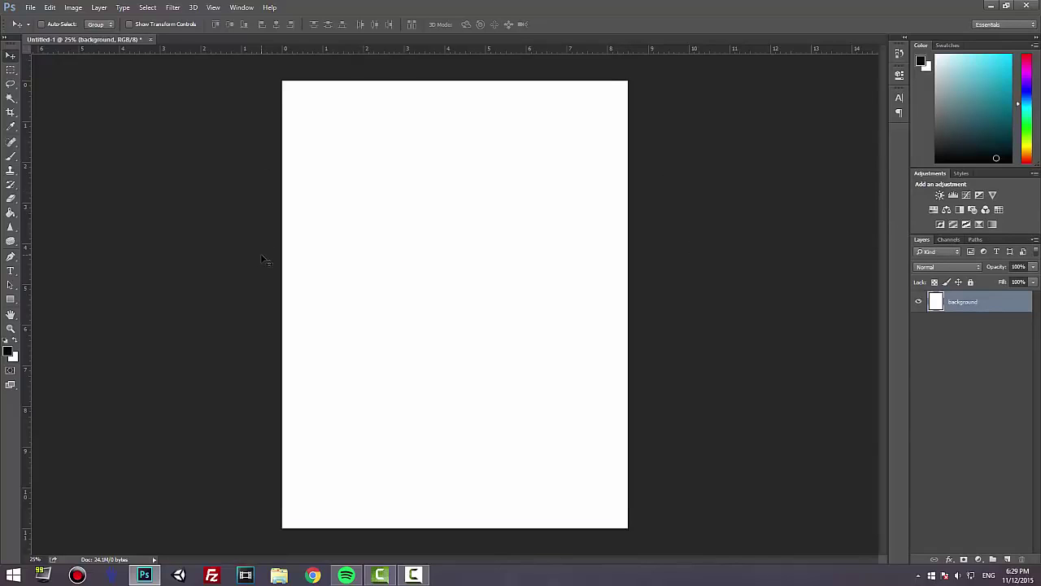
- Erase the entire white content of the background layer and clear the selection
key("ctrl+a")
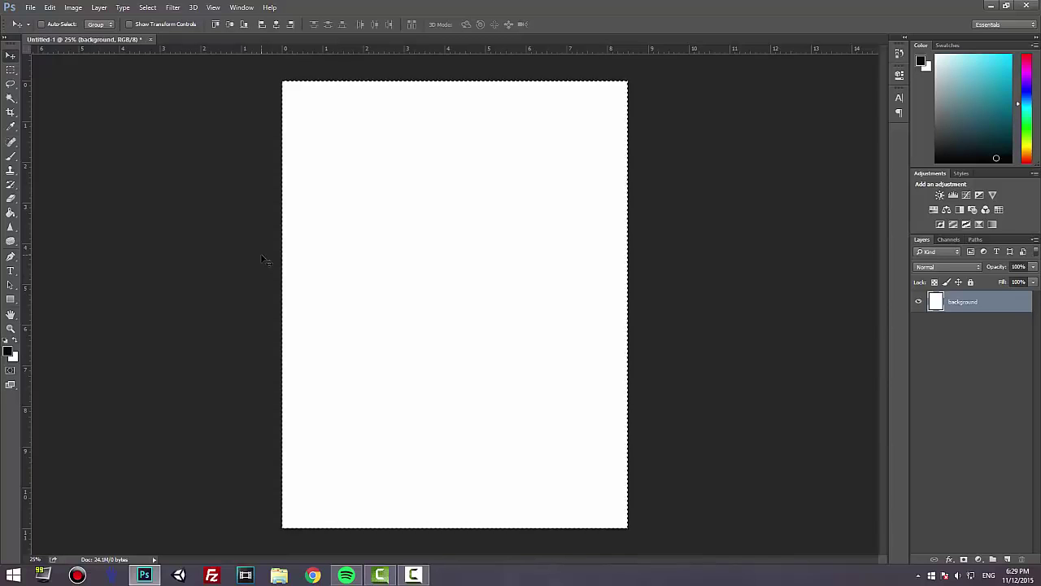
key("Delete")
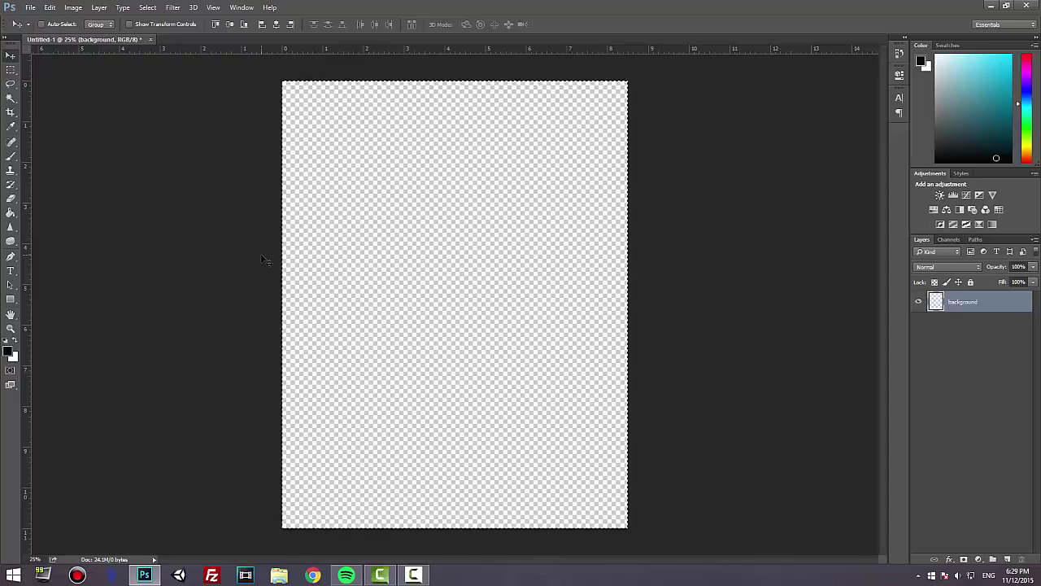
key("ctrl+d")
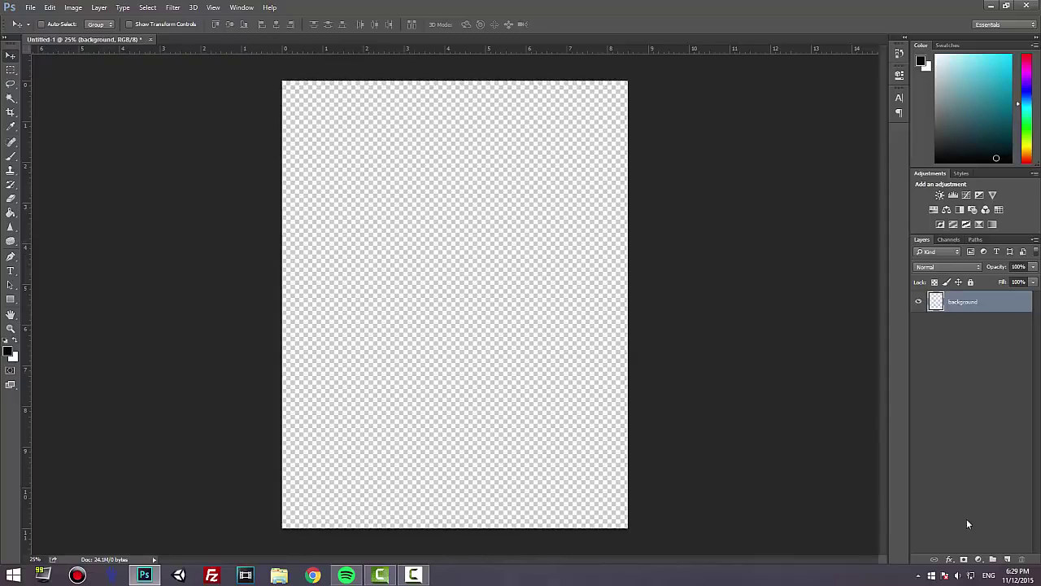
- Add a new layer and set up the Rectangle tool with no fill and a red 10 pt stroke
left_click(1007, 559)
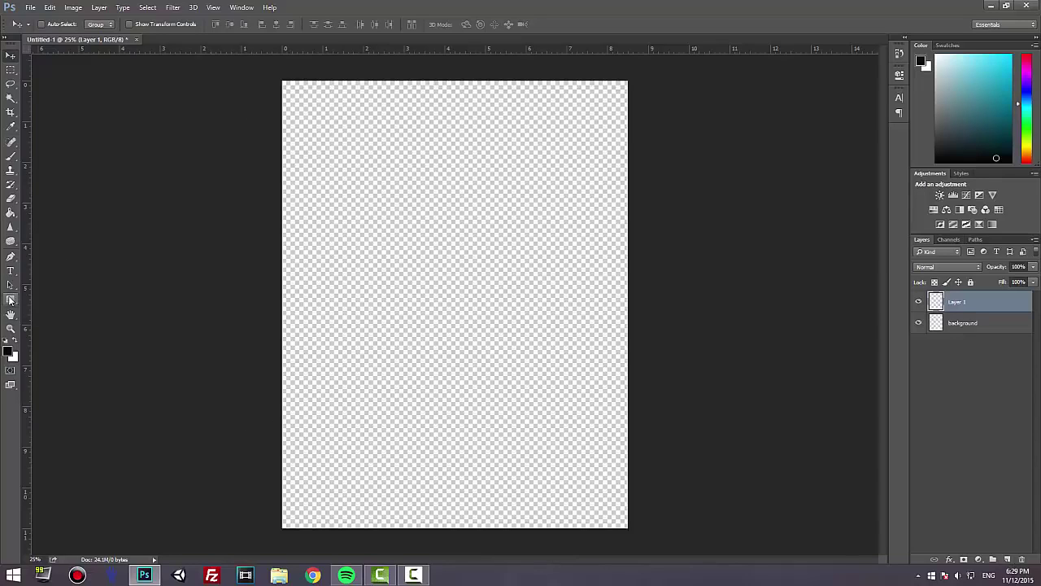
left_click(11, 300)
left_click(98, 24)
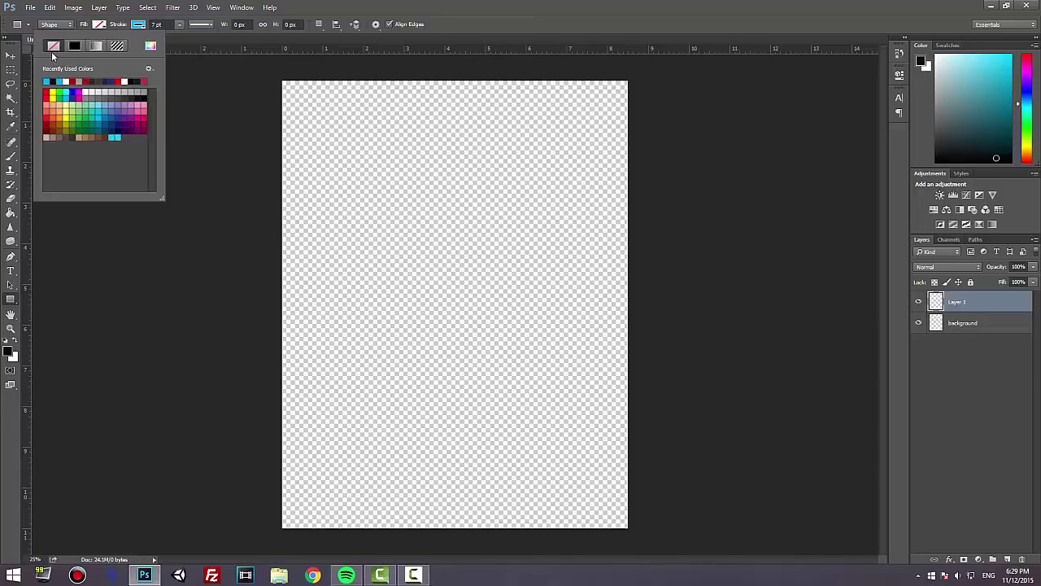
left_click(141, 25)
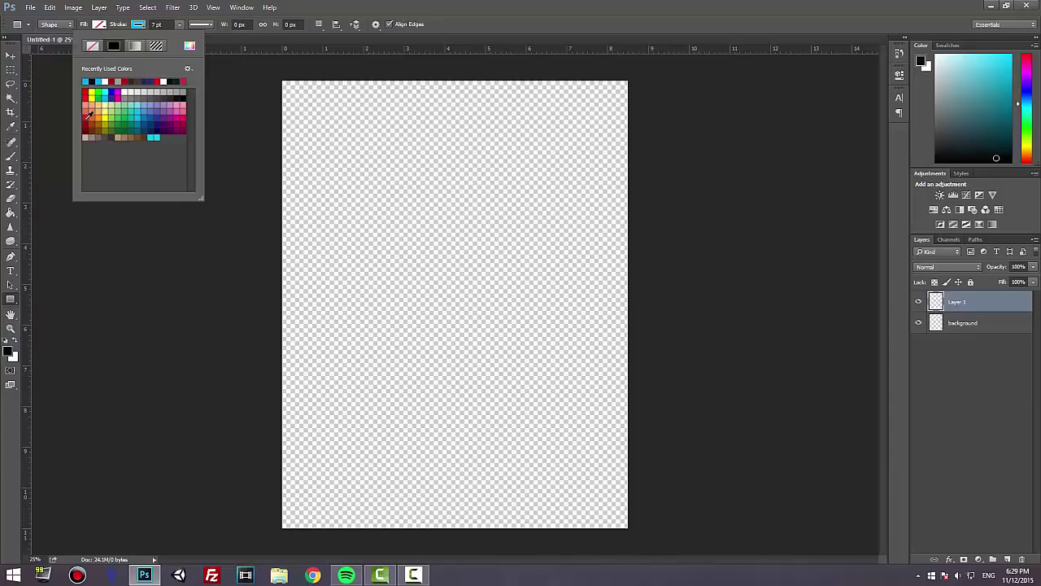
left_click(87, 116)
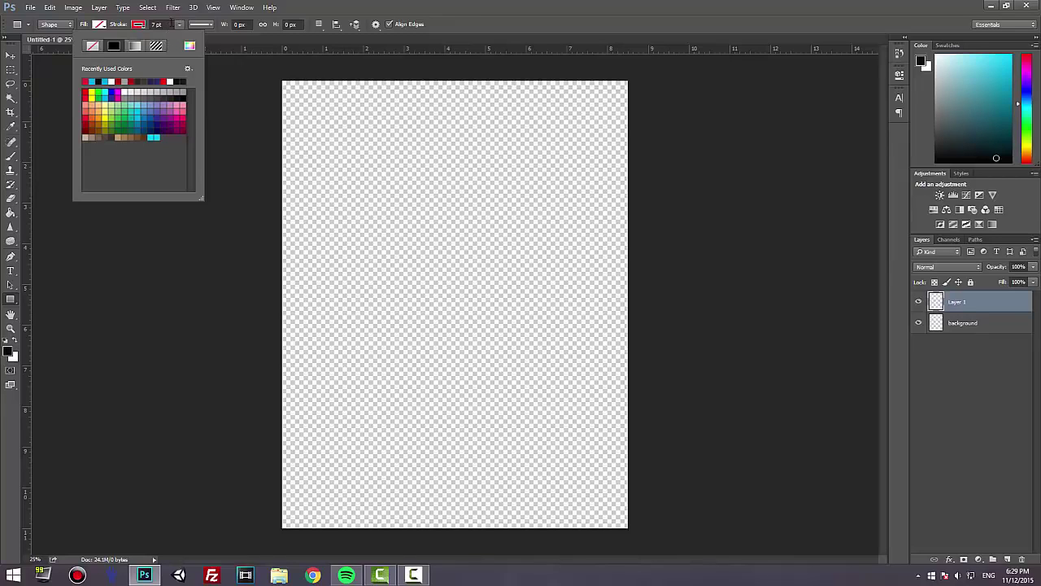
left_click(167, 23)
key("Return")
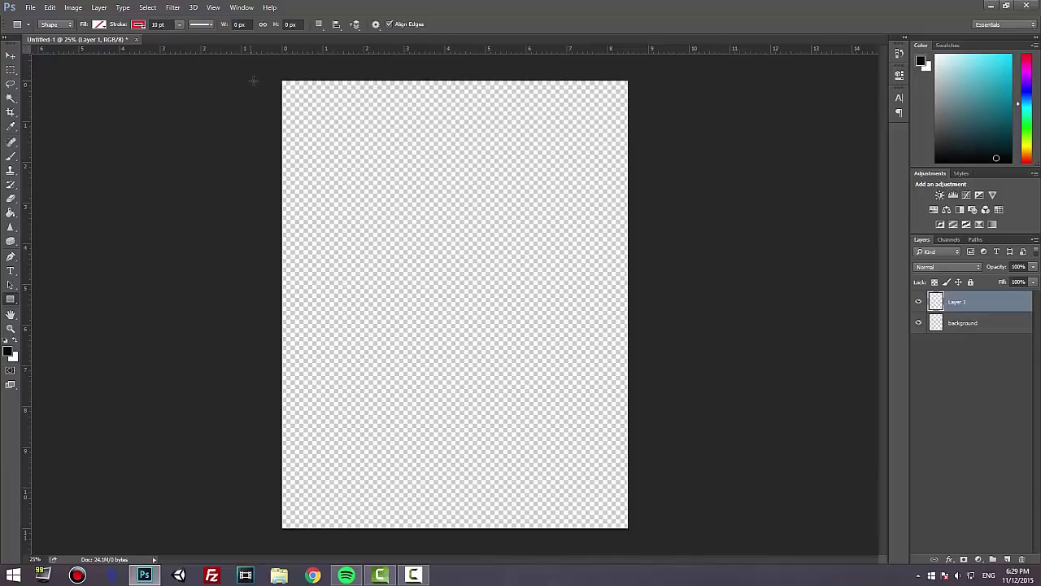
- Draw a rectangular border of about 2484 × 3240 px just inside the page edges
mouse_move(286, 84)
left_mouse_down()
mouse_move(431, 257)
mouse_move(623, 525)
left_mouse_up()
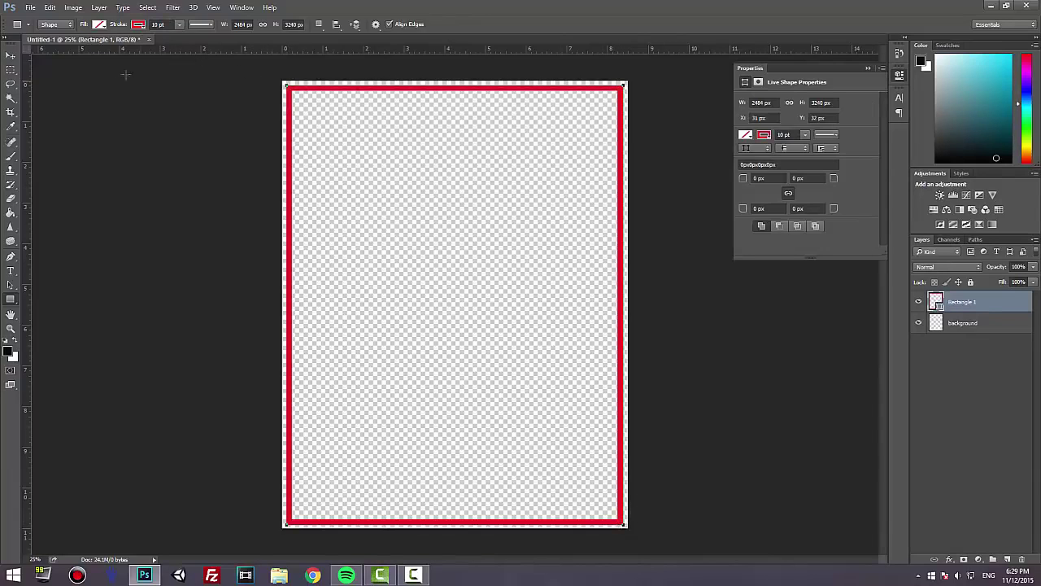
left_click(11, 54)
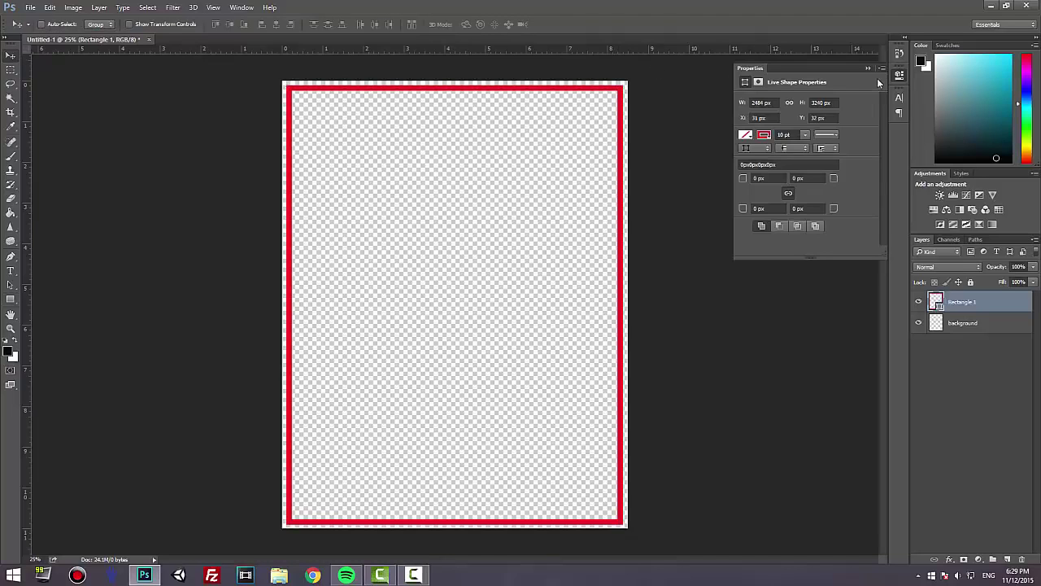
left_click(868, 67)
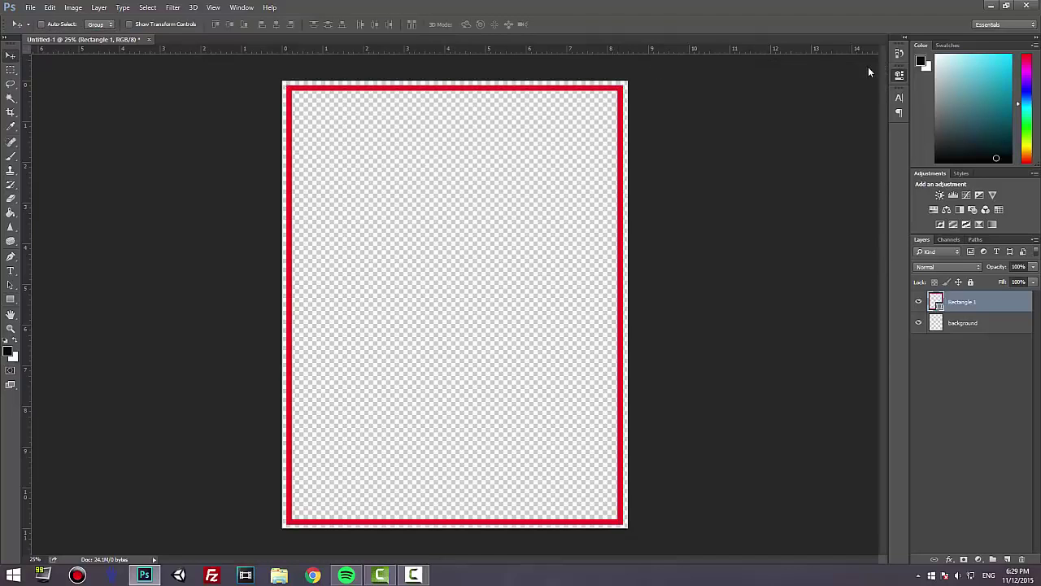
- Add an Inner Shadow to the red border with 14 px distance, 24 px size and reduced opacity
left_click(950, 560)
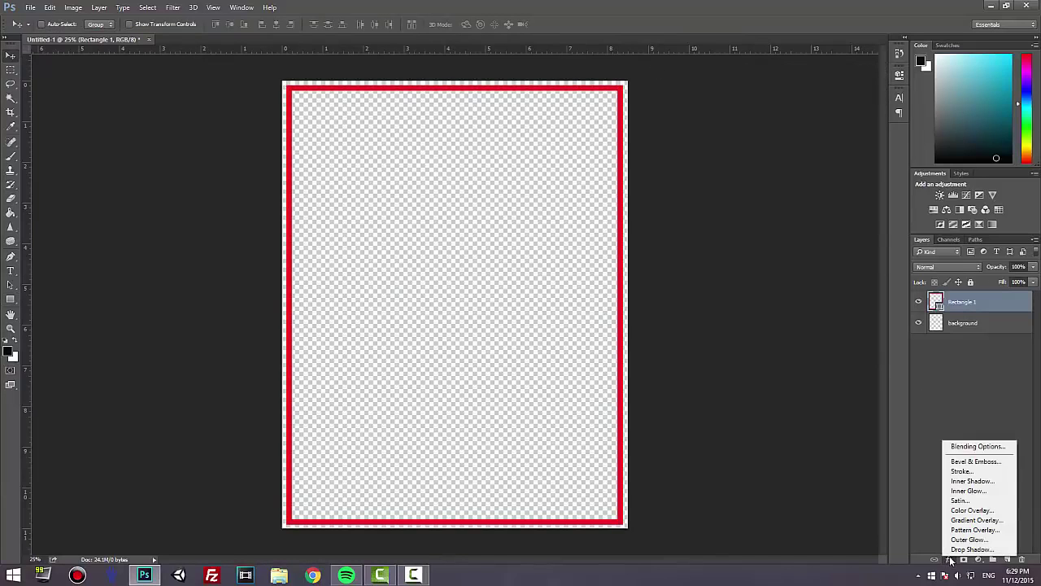
left_click(967, 481)
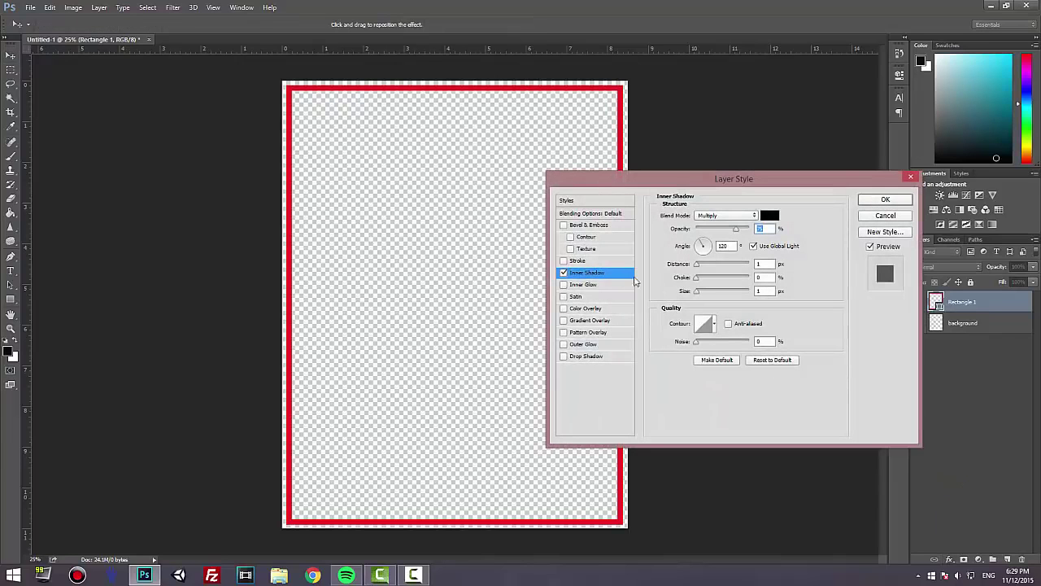
left_click_drag(696, 291, 701, 291)
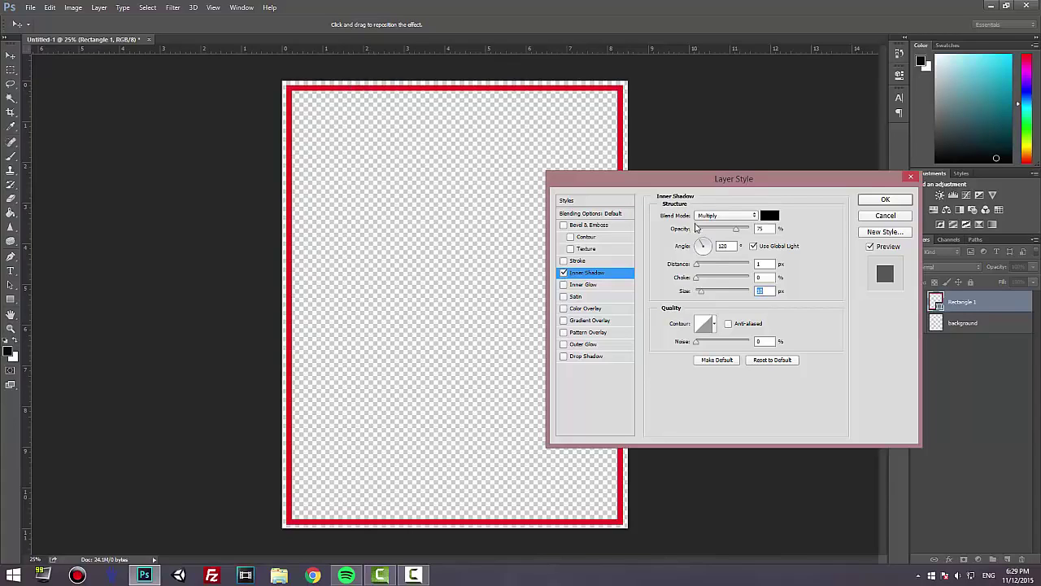
left_click_drag(696, 264, 703, 268)
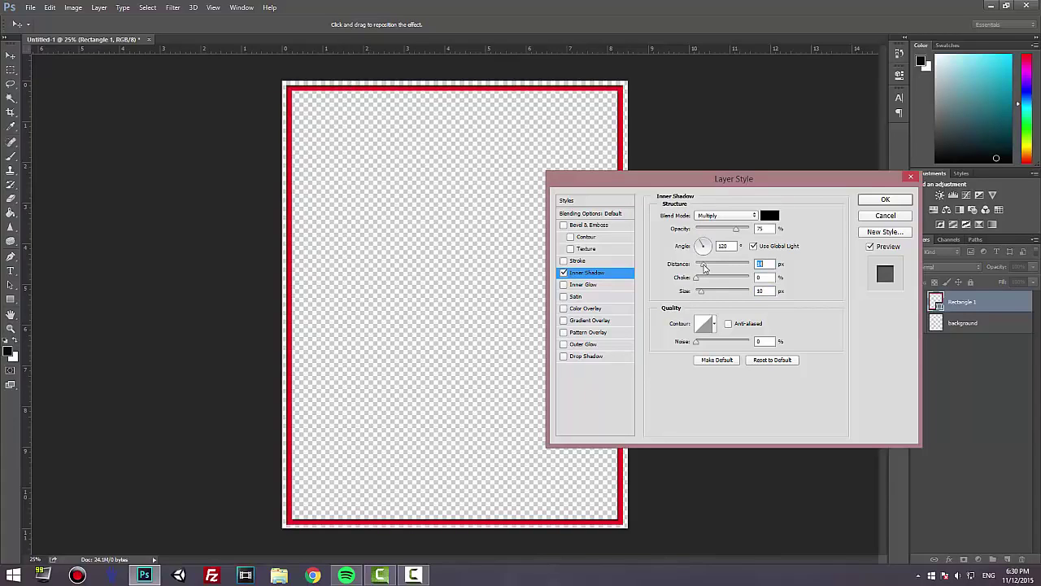
left_click(705, 292)
left_click_drag(740, 178, 776, 166)
left_click(798, 216)
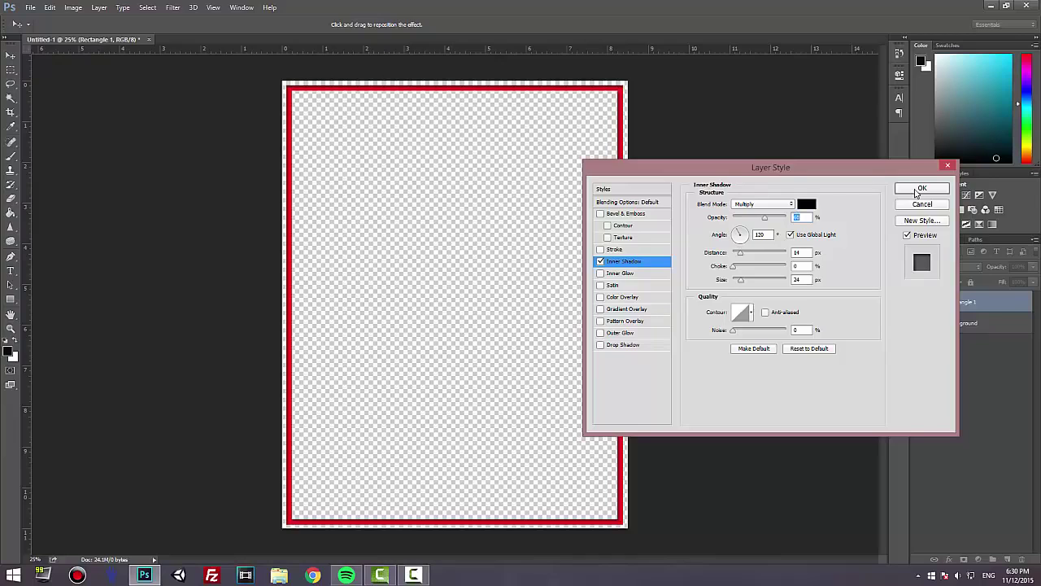
left_click(920, 190)
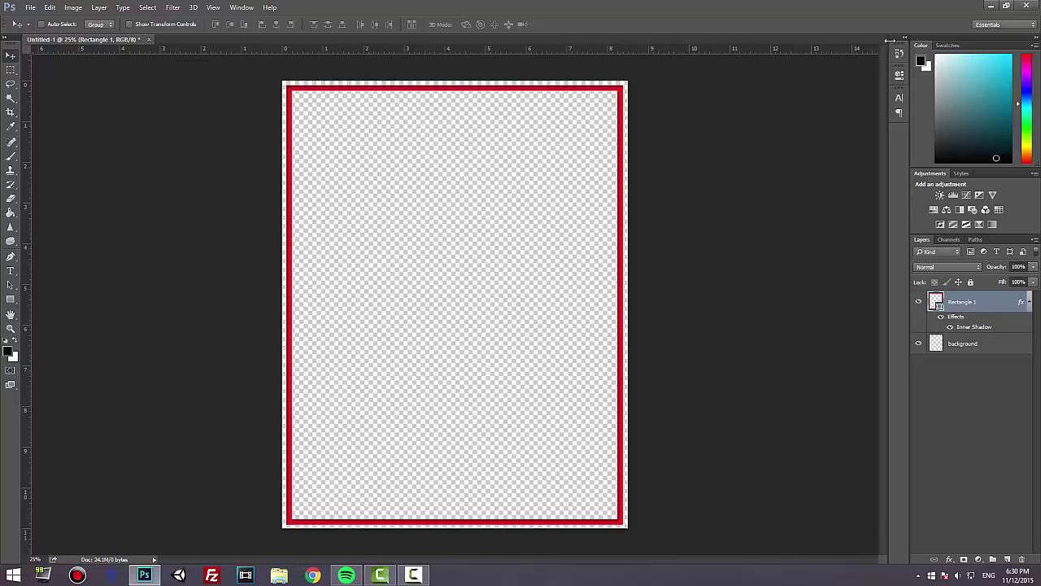
- Open the logo image from the desktop in Photoshop
left_click(991, 5)
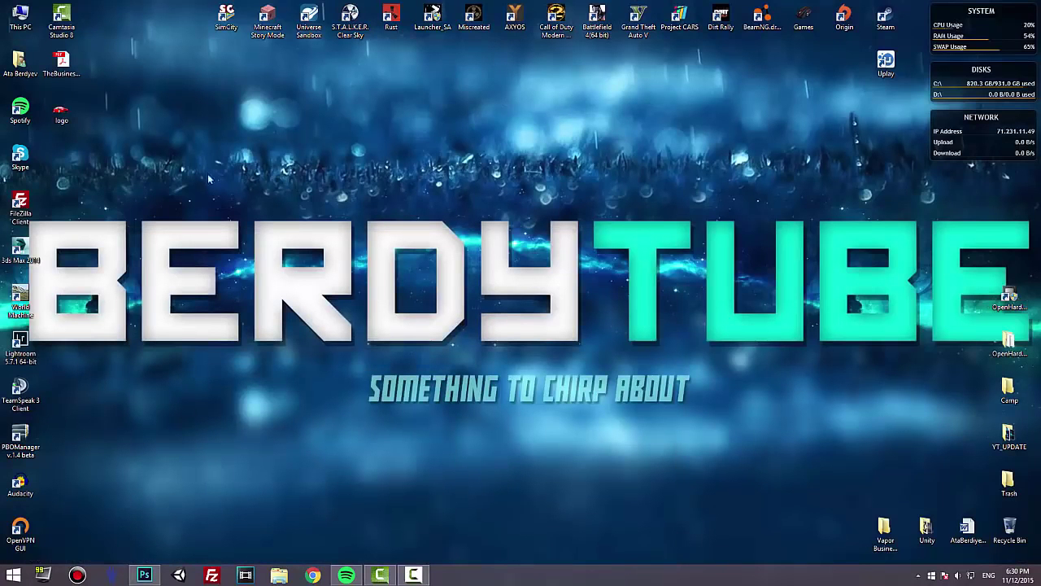
right_click(52, 108)
mouse_move(228, 249)
left_click(289, 249)
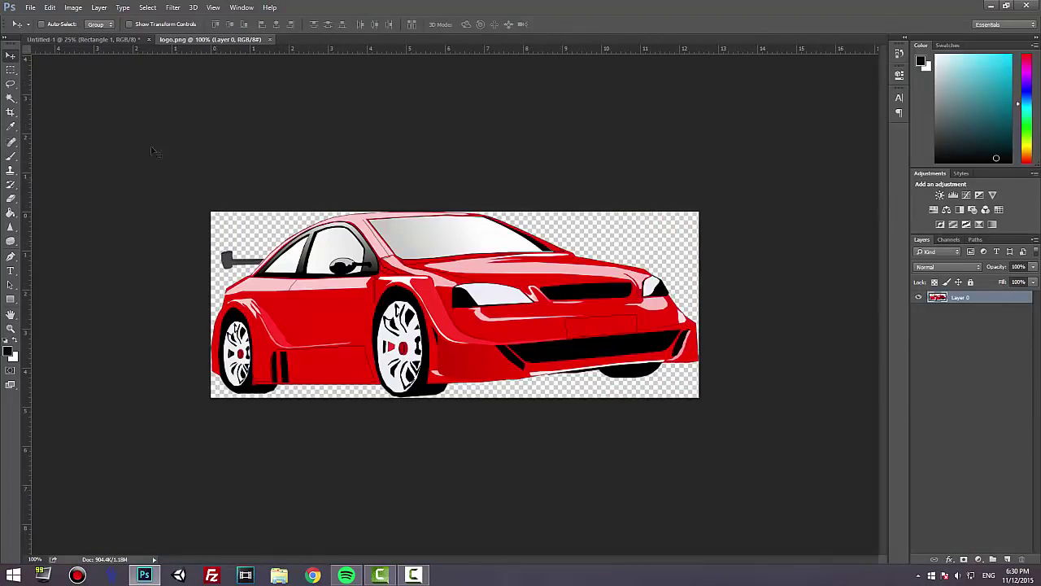
- Switch to Chrome, go to google.com and search for images of "computer programming png"
left_click(315, 575)
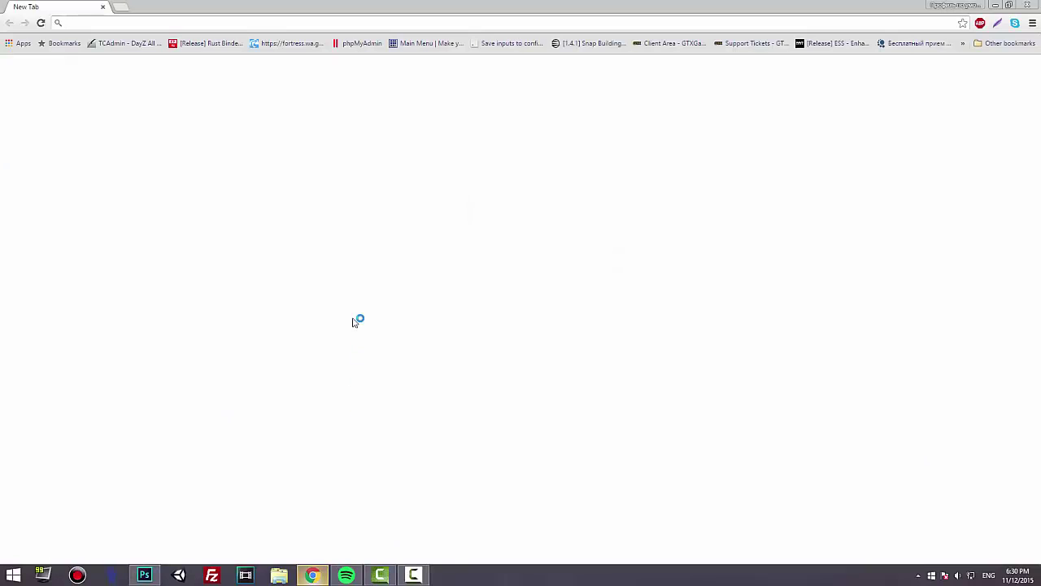
type("google.com")
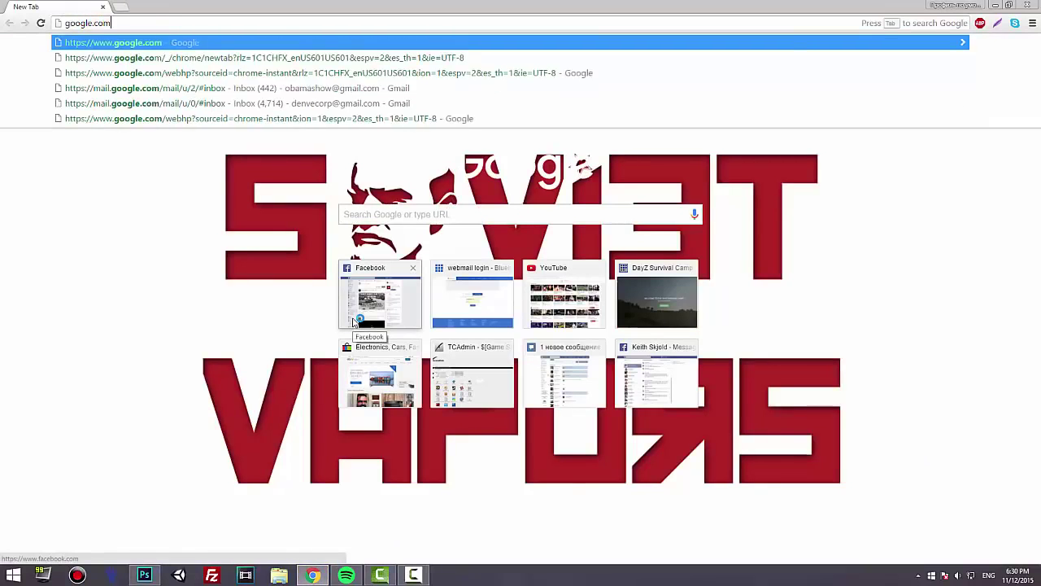
key("Return")
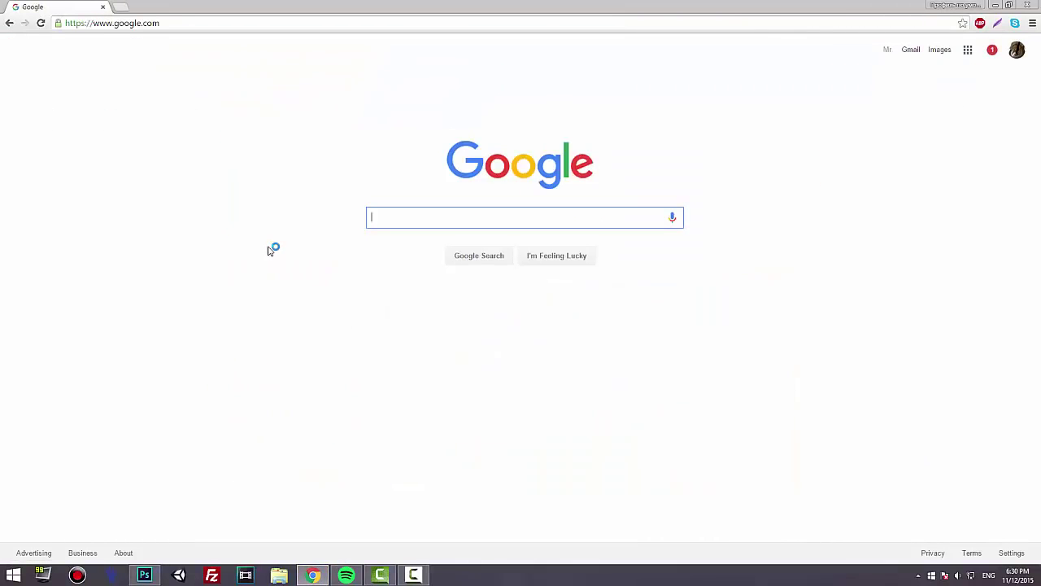
type("com")
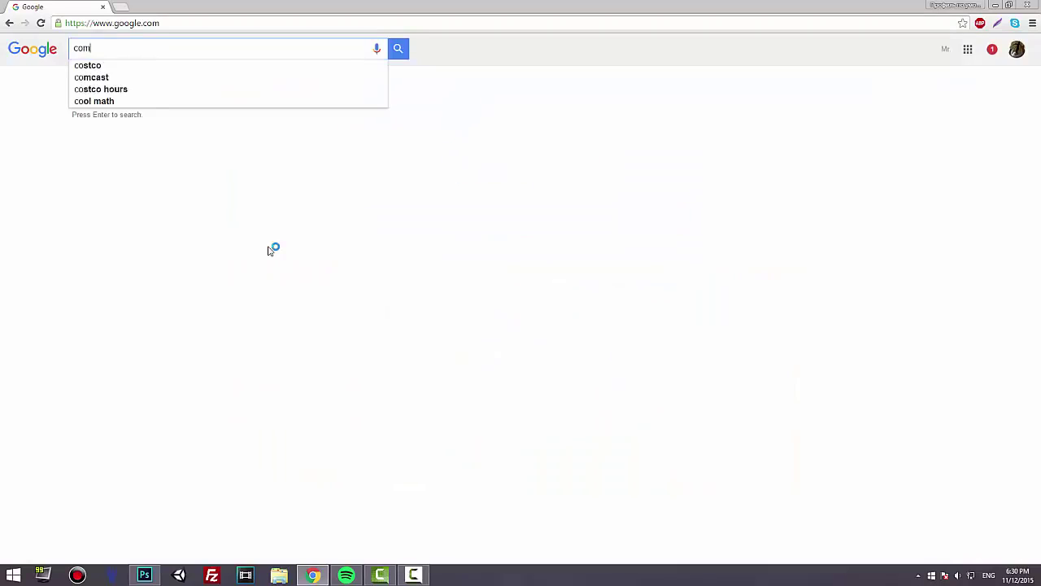
type("puter programming png")
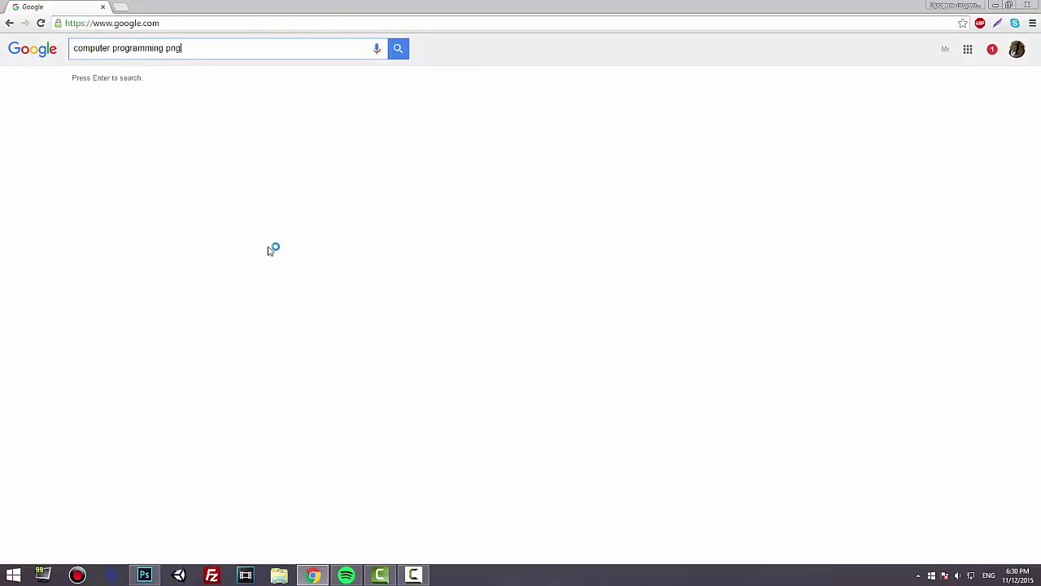
key("Return")
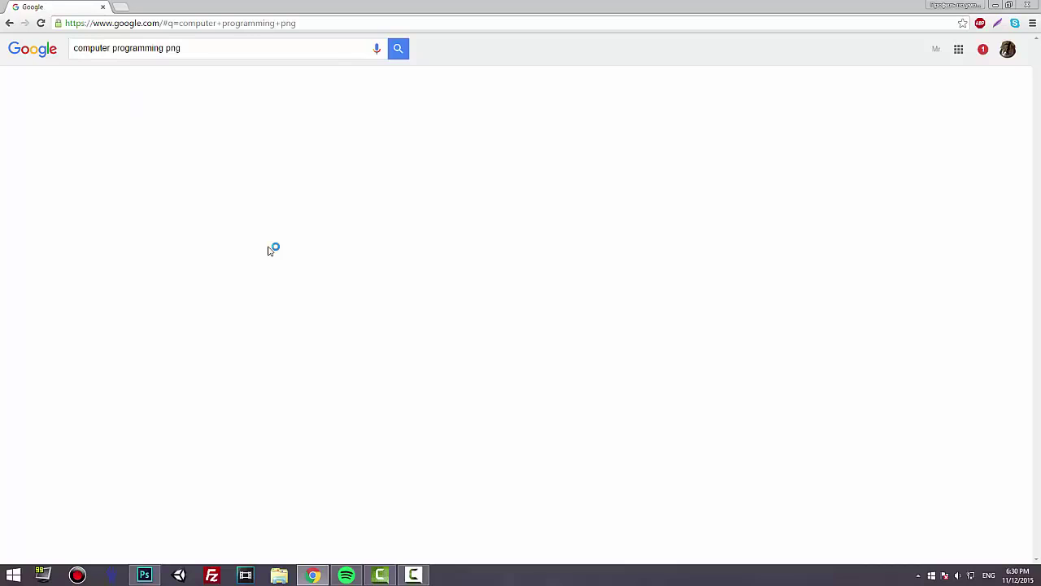
left_click(126, 84)
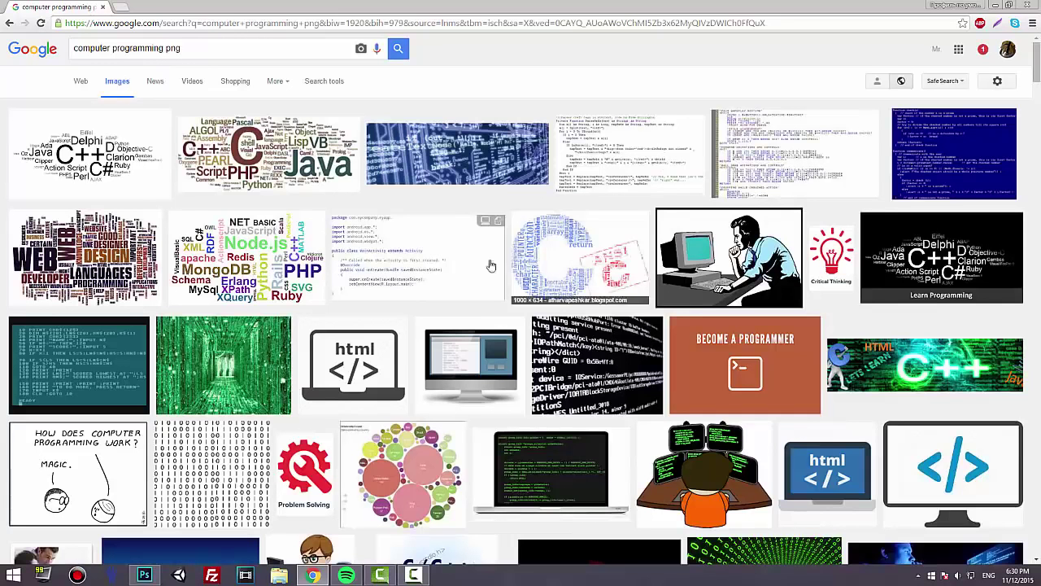
- Preview the HTML laptop icon and the computer coding monitor icon among the image search results
left_click(354, 370)
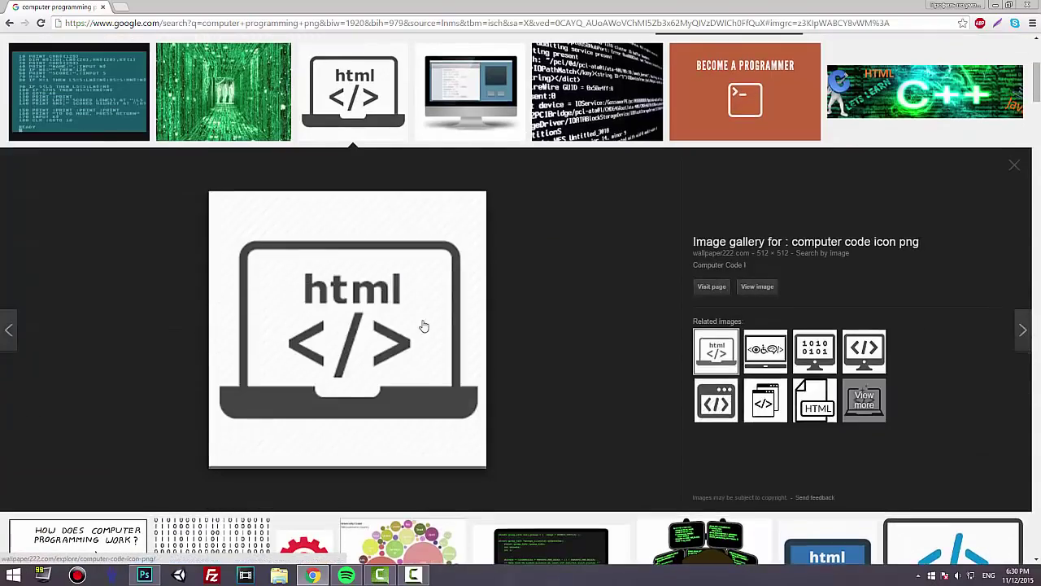
key("Right")
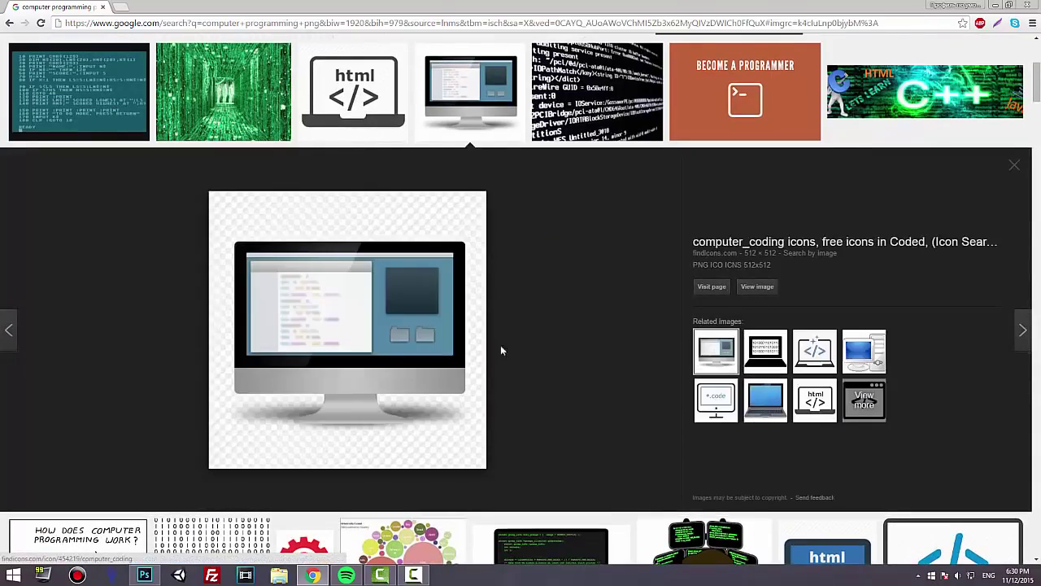
scroll(462, 361, "up", 4)
scroll(390, 427, "down", 2)
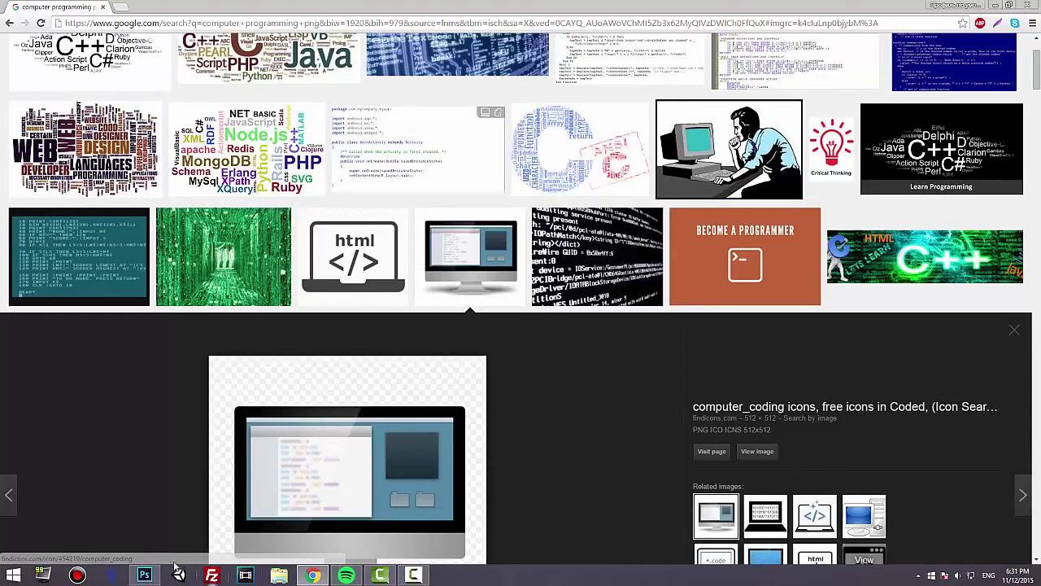
scroll(216, 335, "up", 2)
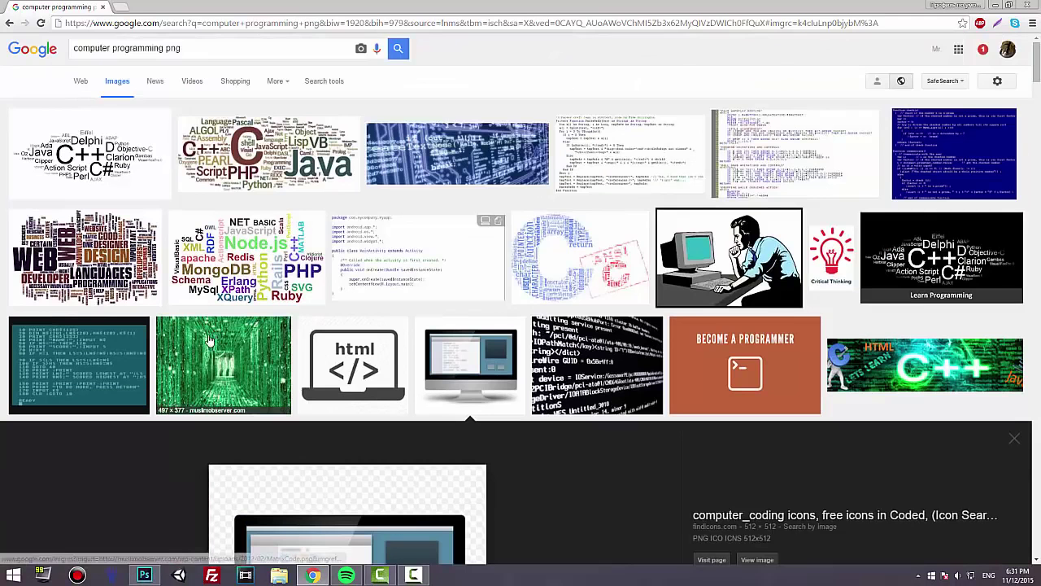
- Switch back to Photoshop and copy the selected car image from logo.png
key("alt+Tab")
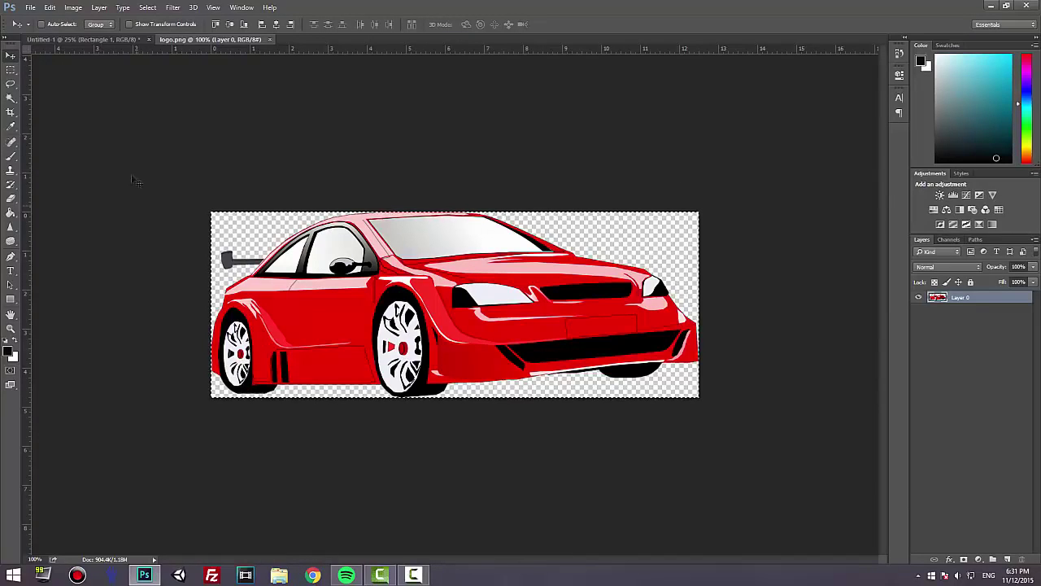
left_click(51, 7)
left_click(78, 81)
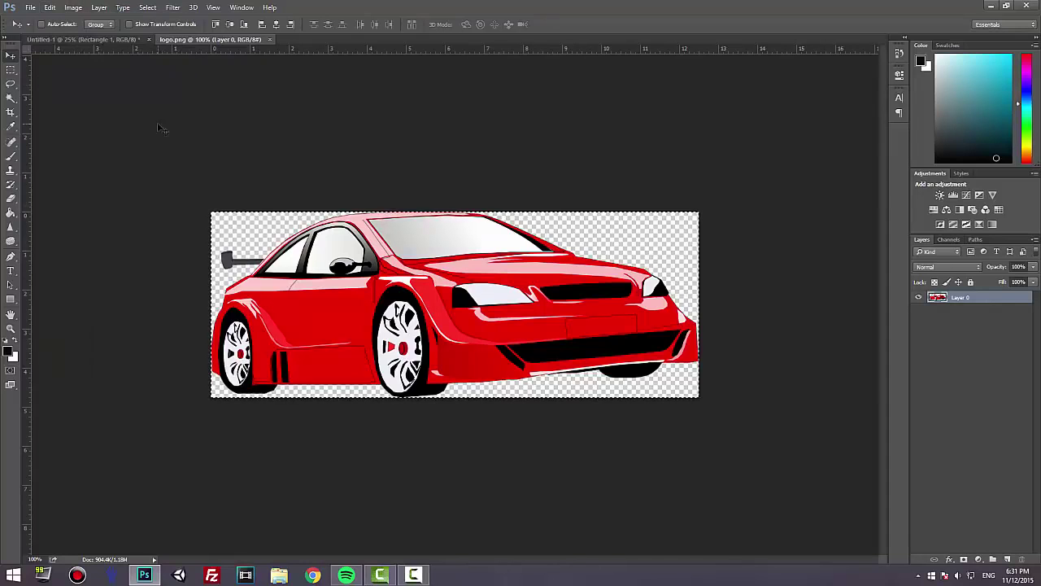
- Add a new layer named "logo" above the red border in the Untitled-1 page document
left_click(114, 39)
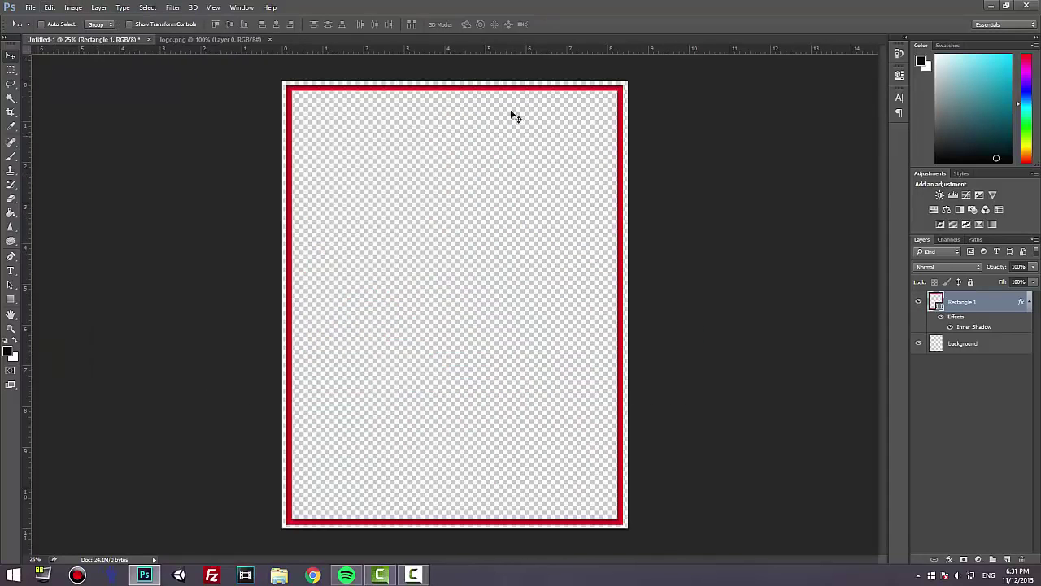
left_click(1007, 559)
double_click(954, 303)
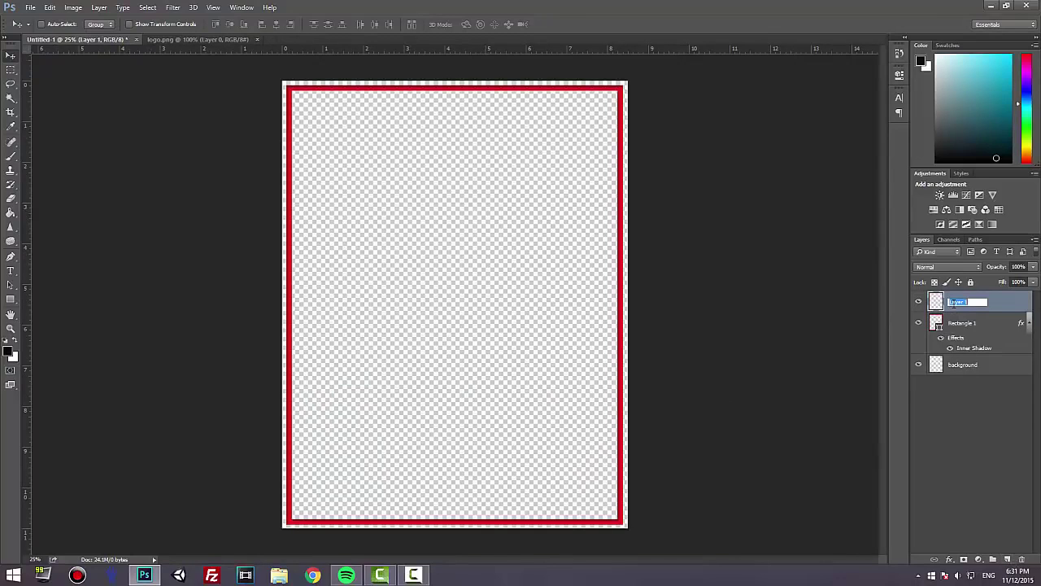
type("logo")
key("Return")
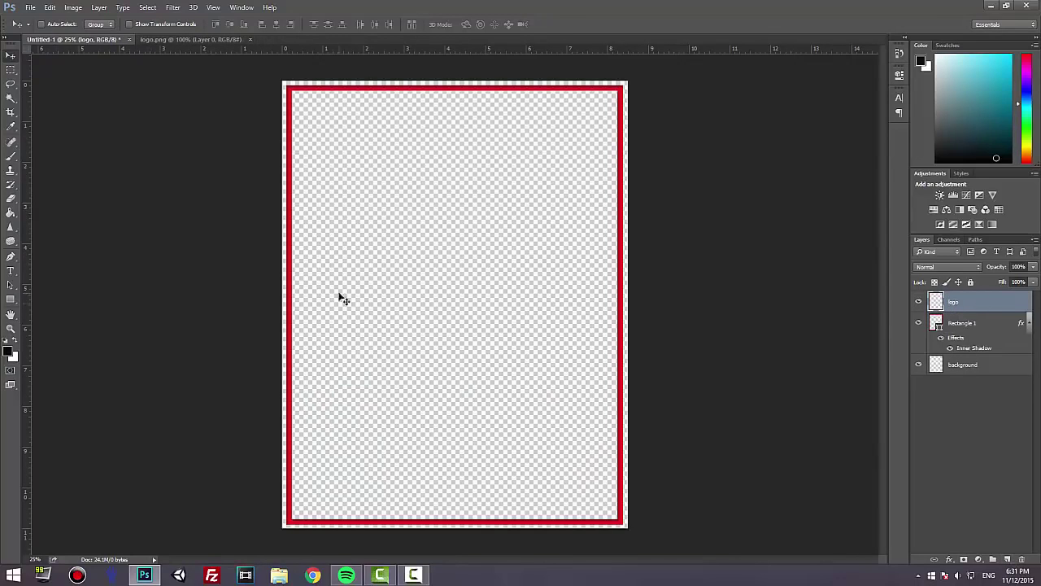
- Paste the copied car into the logo layer and position it centred in the upper part of the page
left_click(50, 8)
left_click(83, 98)
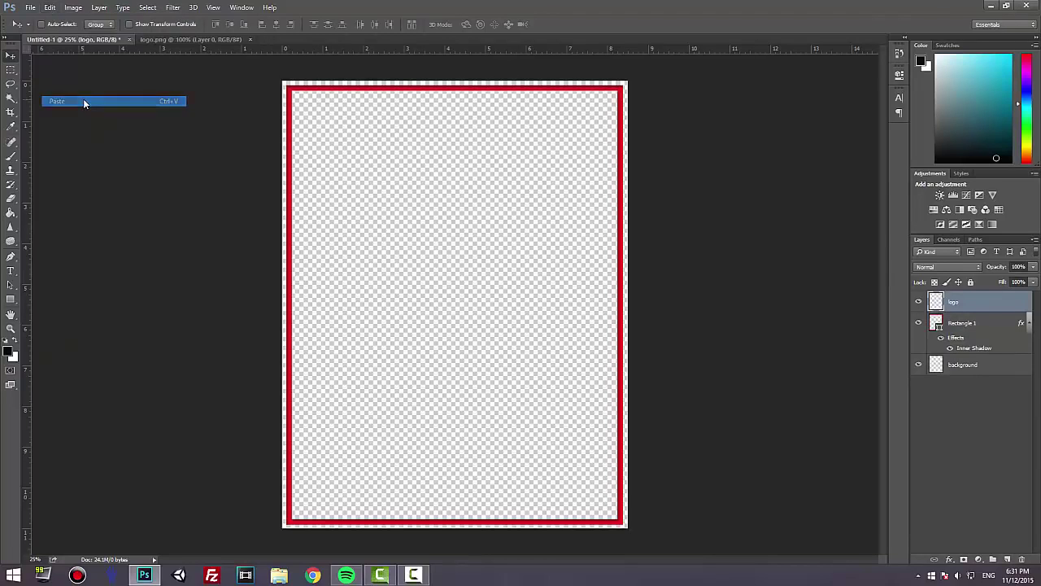
left_click_drag(480, 314, 482, 179)
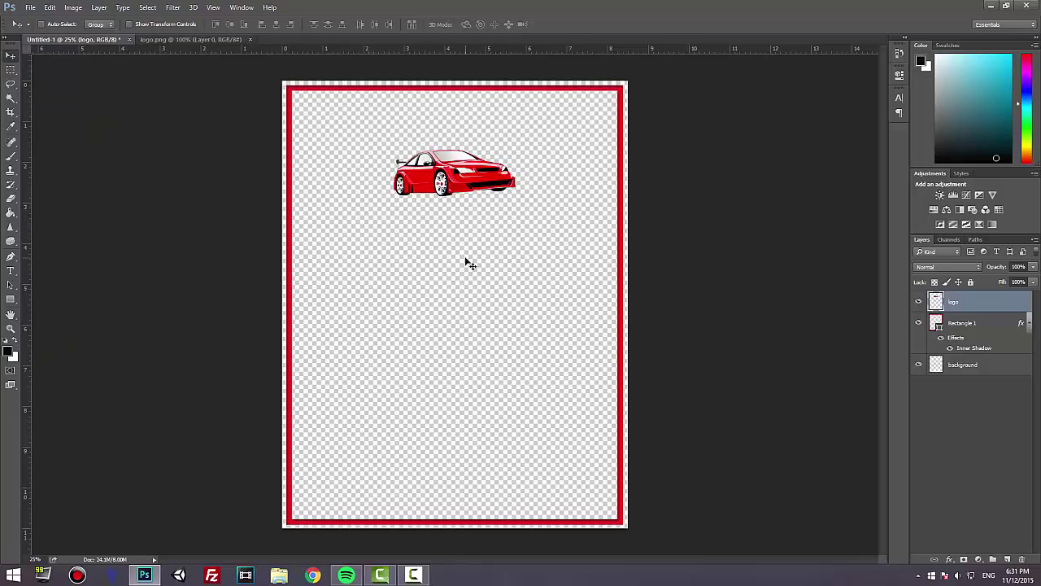
left_click_drag(384, 151, 379, 187)
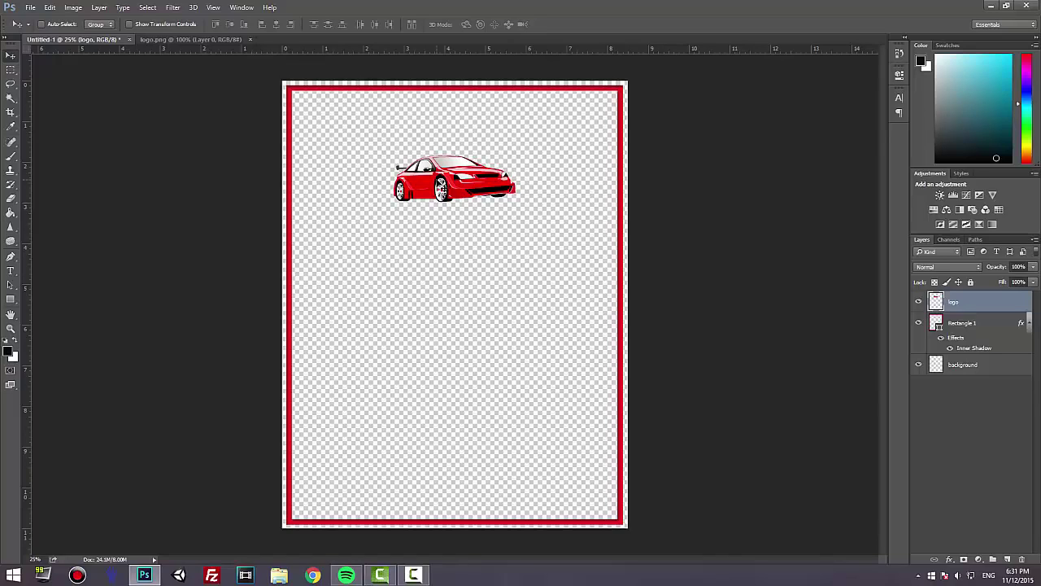
- Scale the car logo up proportionally to about 171% and recentre it in the upper part of the page
key("ctrl+t")
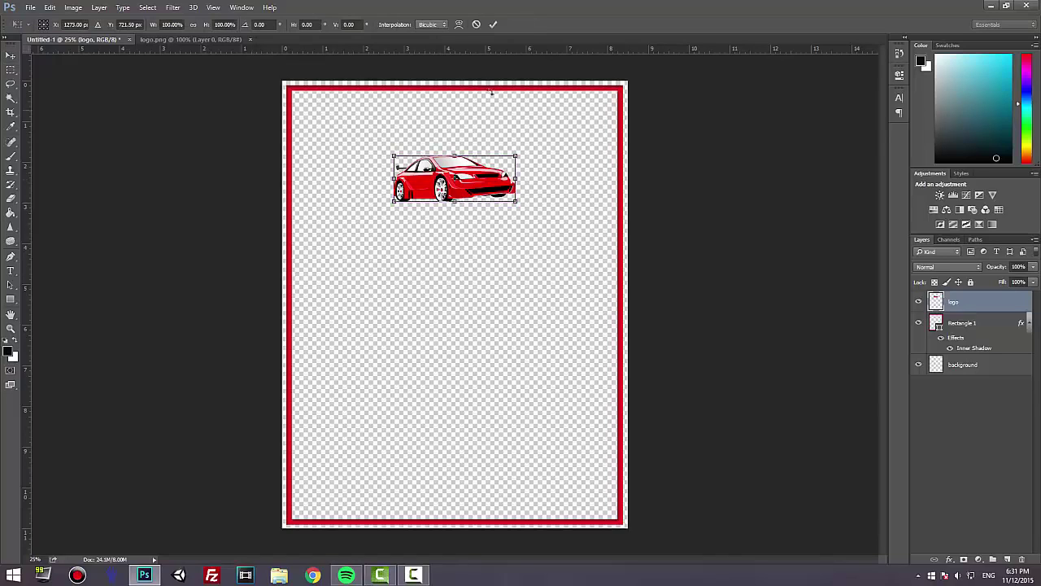
left_click_drag(517, 154, 574, 134)
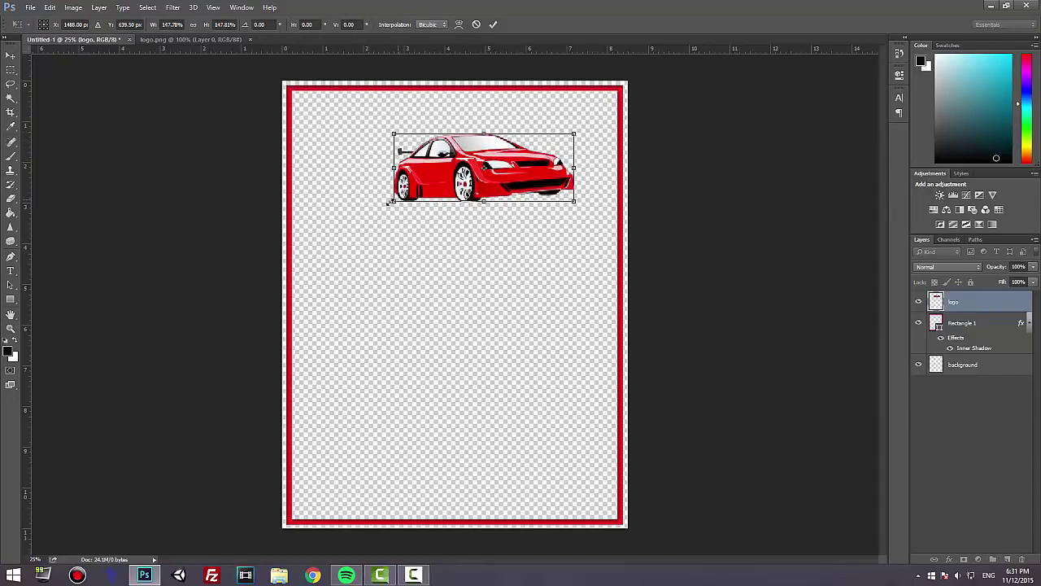
left_click_drag(387, 206, 364, 213)
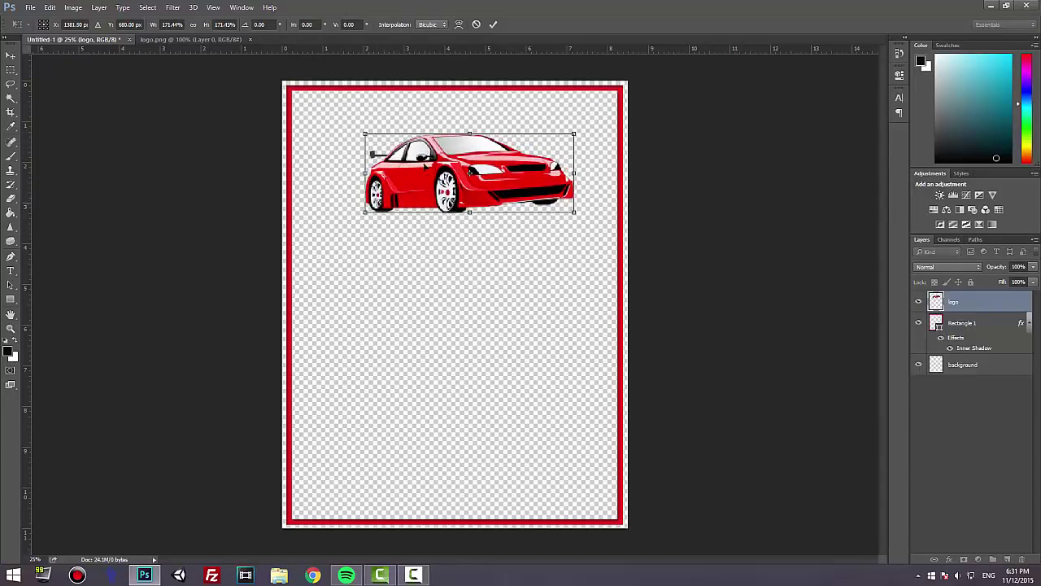
key("Return")
mouse_move(480, 166)
left_mouse_down()
mouse_move(465, 203)
mouse_move(466, 181)
left_mouse_up()
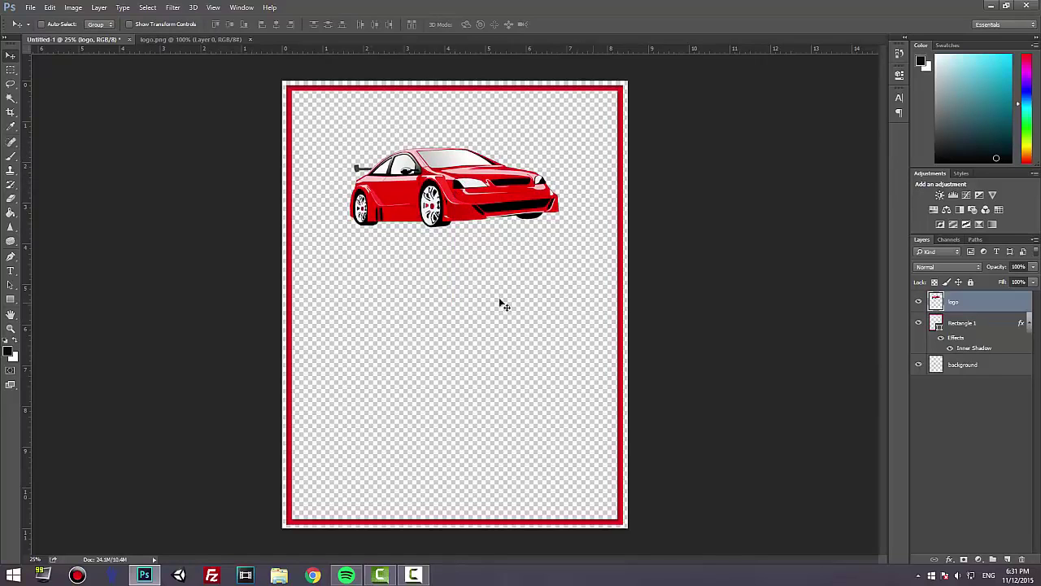
- Add the two-line text "CAR MEET NORTHWEST" on a new layer below the car at 60 pt in Kremlin Regular
left_click(1006, 560)
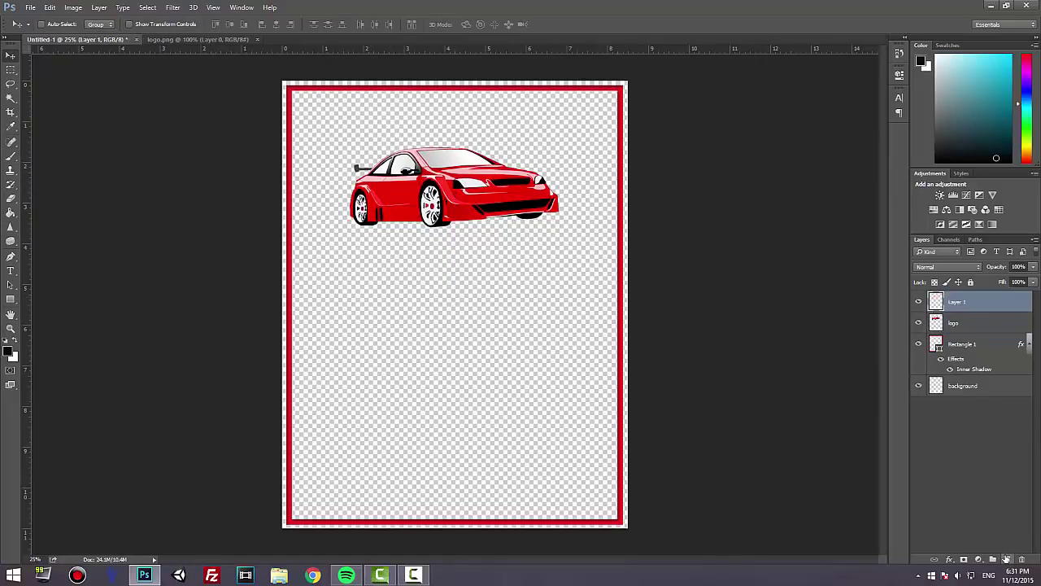
left_click(11, 270)
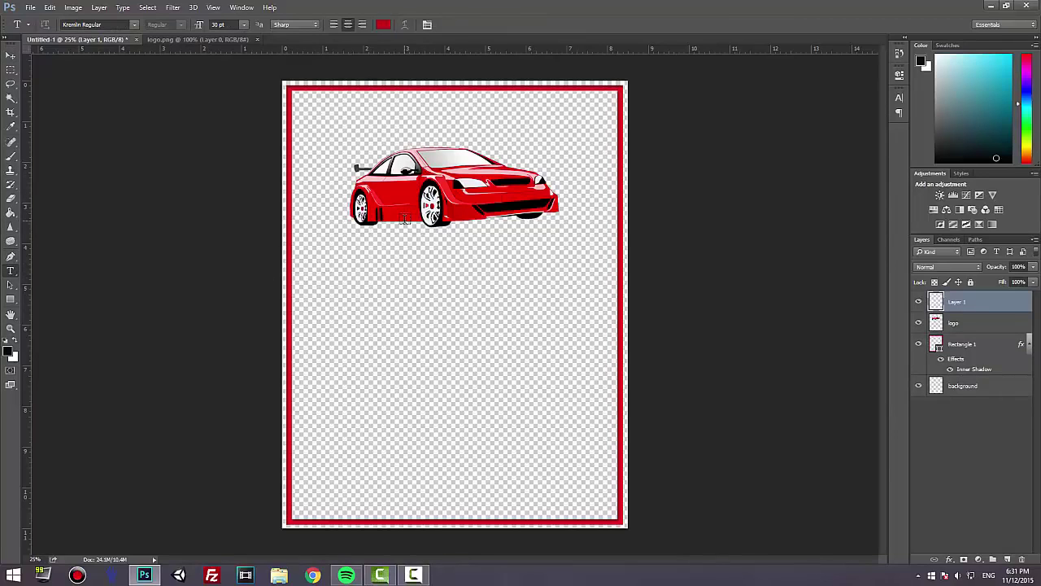
left_click(331, 266)
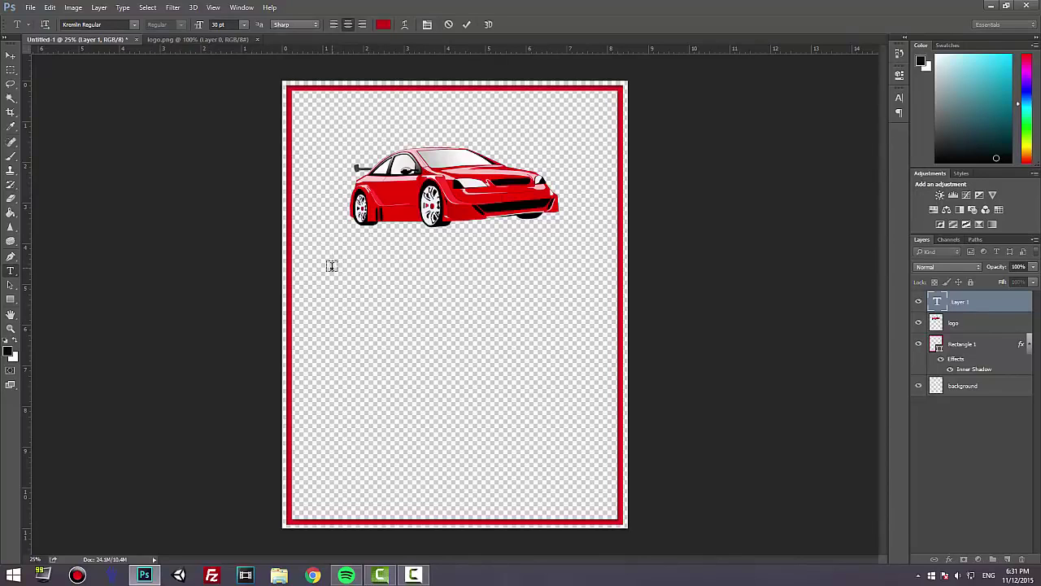
left_click(244, 25)
left_click(257, 196)
type("CAR MEET")
key("Return")
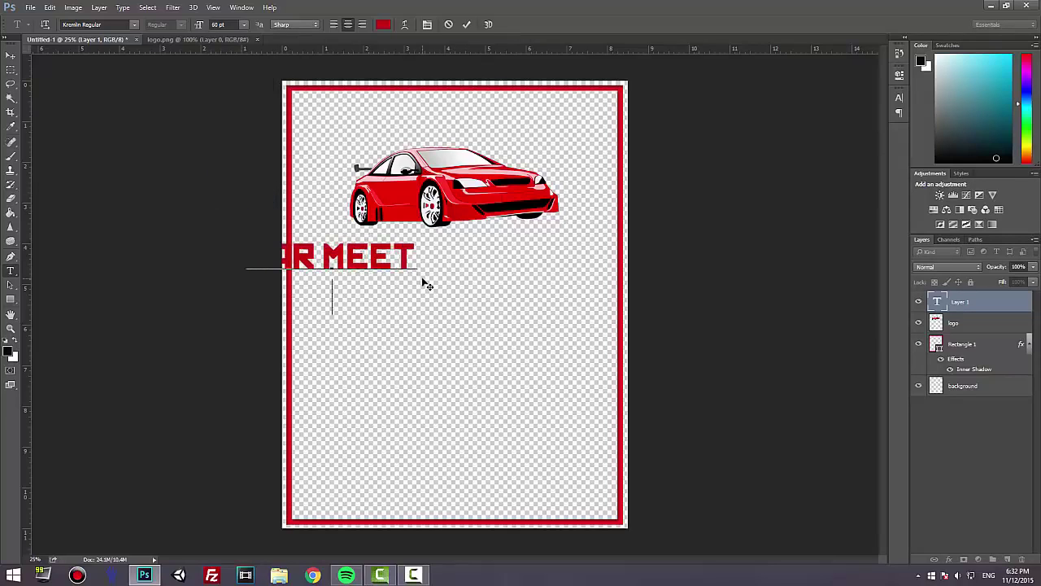
type("NORTHWEST")
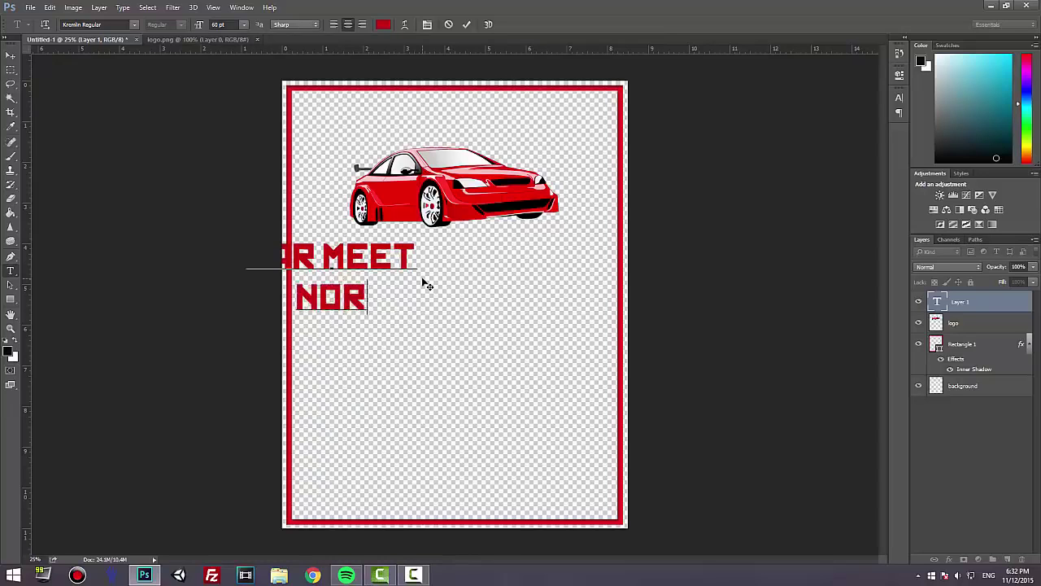
- Move the CAR MEET NORTHWEST text so it sits centred directly beneath the car
left_click(11, 54)
left_click_drag(351, 289, 477, 290)
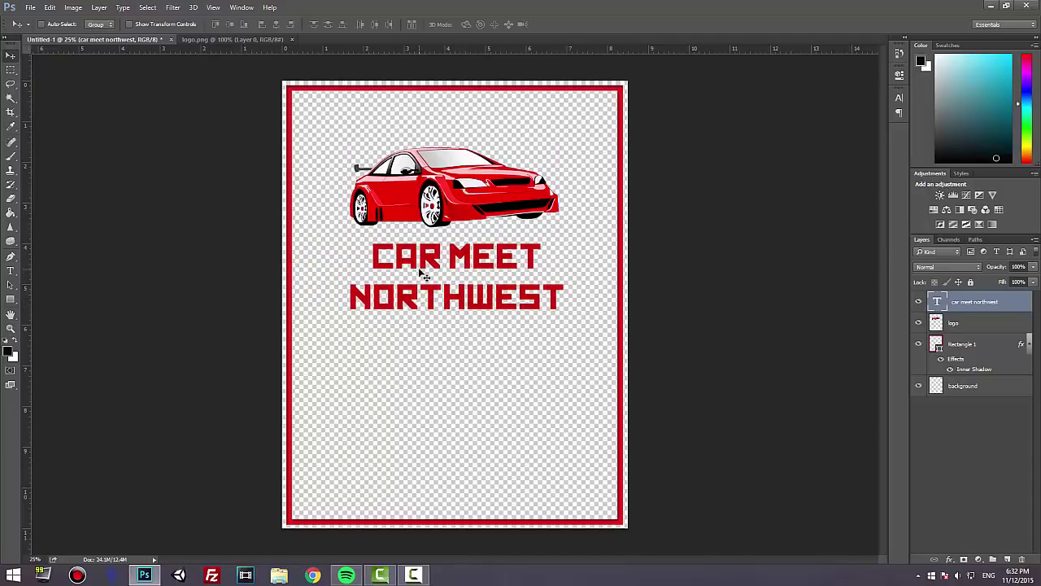
left_click(11, 270)
left_click(405, 265)
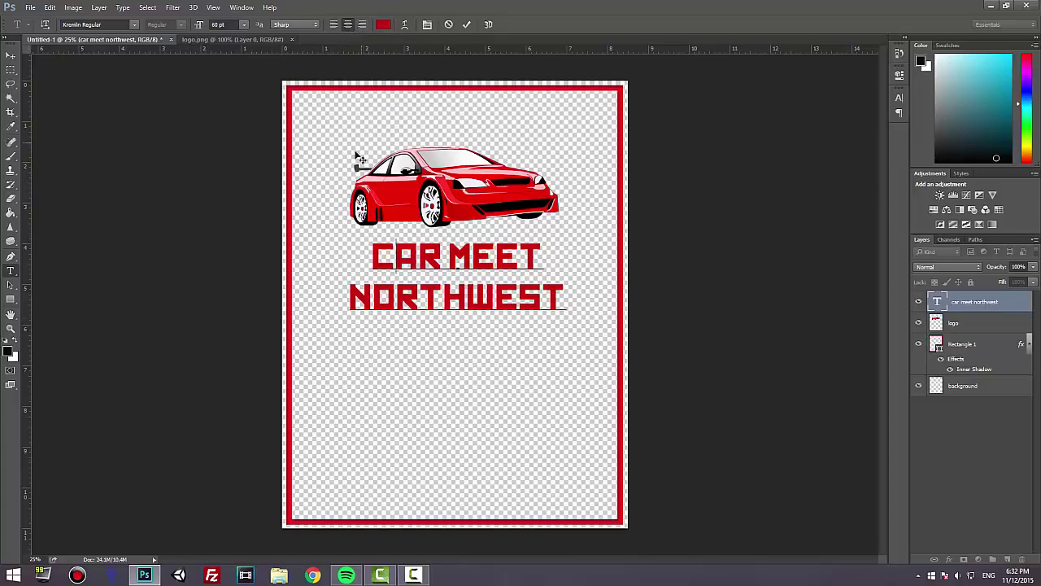
left_click(11, 55)
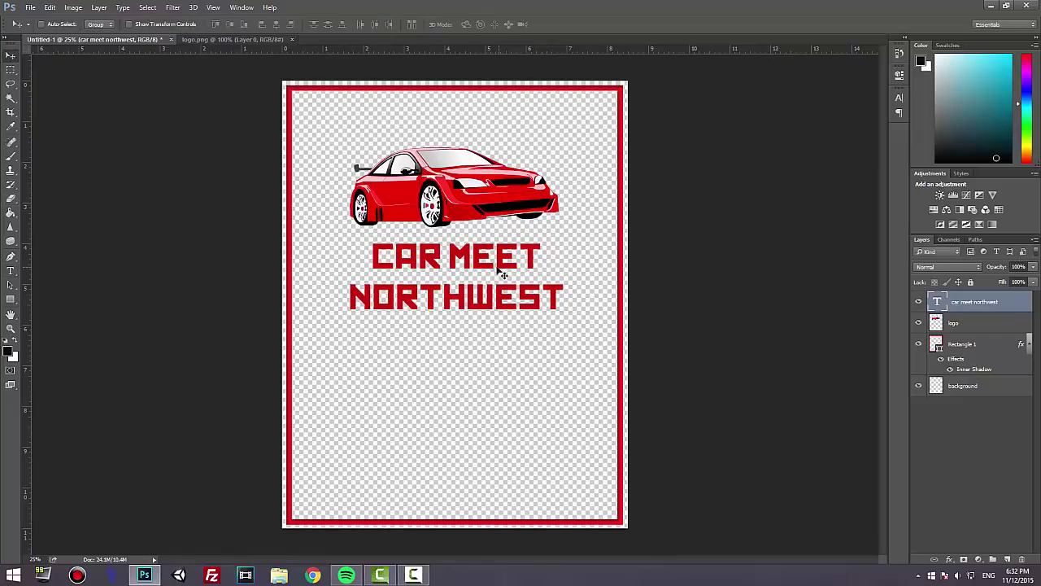
left_click_drag(503, 275, 500, 275)
- Add an Inner Shadow with 23 px size and a small distance to the CAR MEET NORTHWEST text
left_click(951, 558)
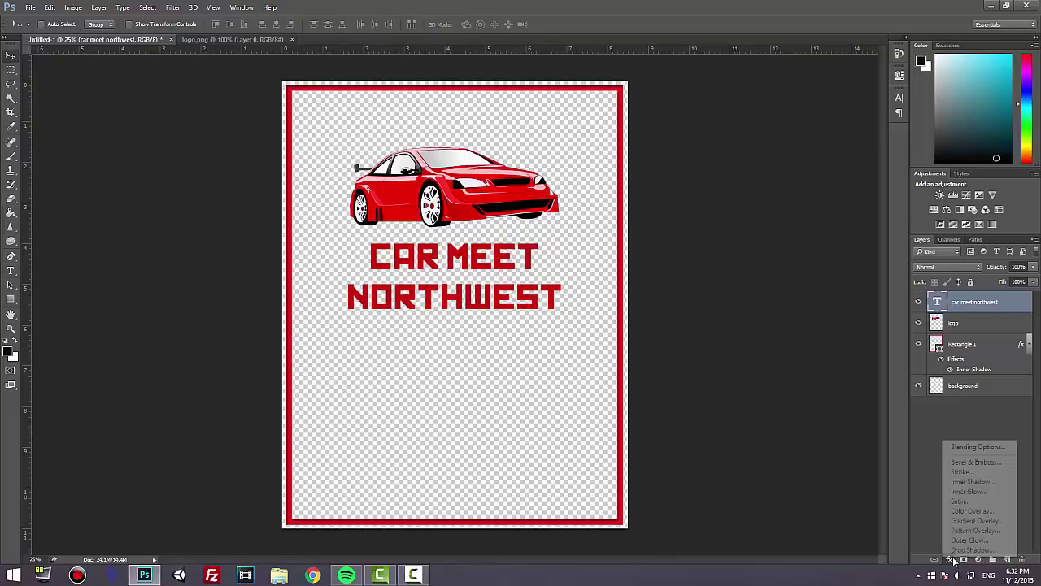
left_click(964, 483)
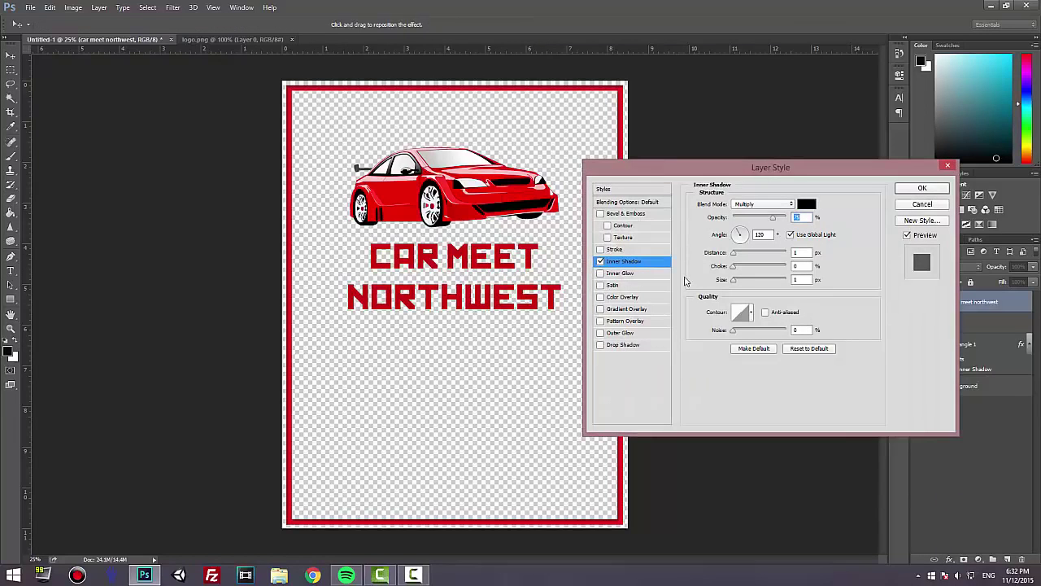
left_click_drag(733, 280, 740, 285)
left_click(735, 256)
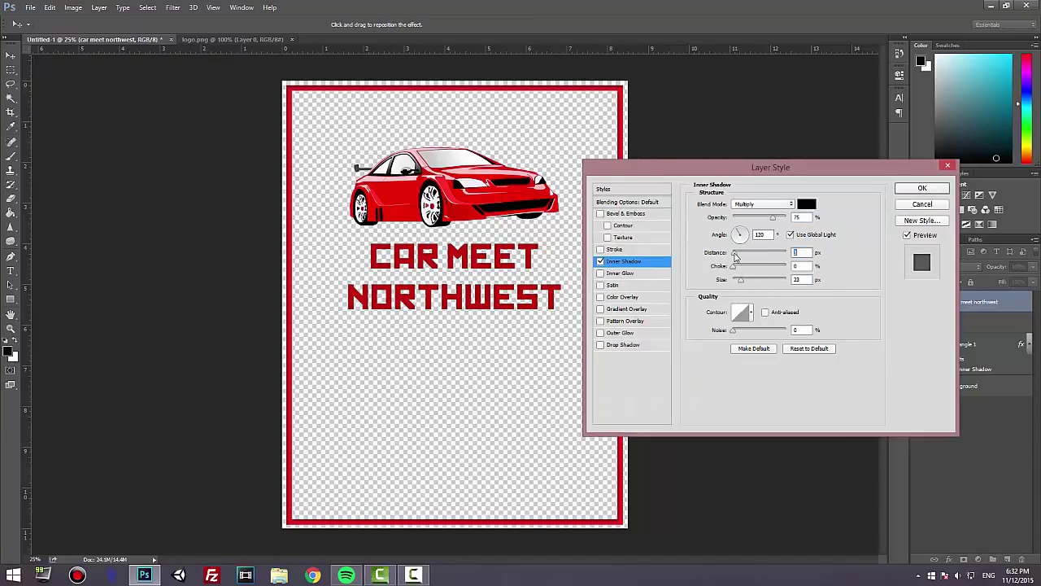
left_click(920, 186)
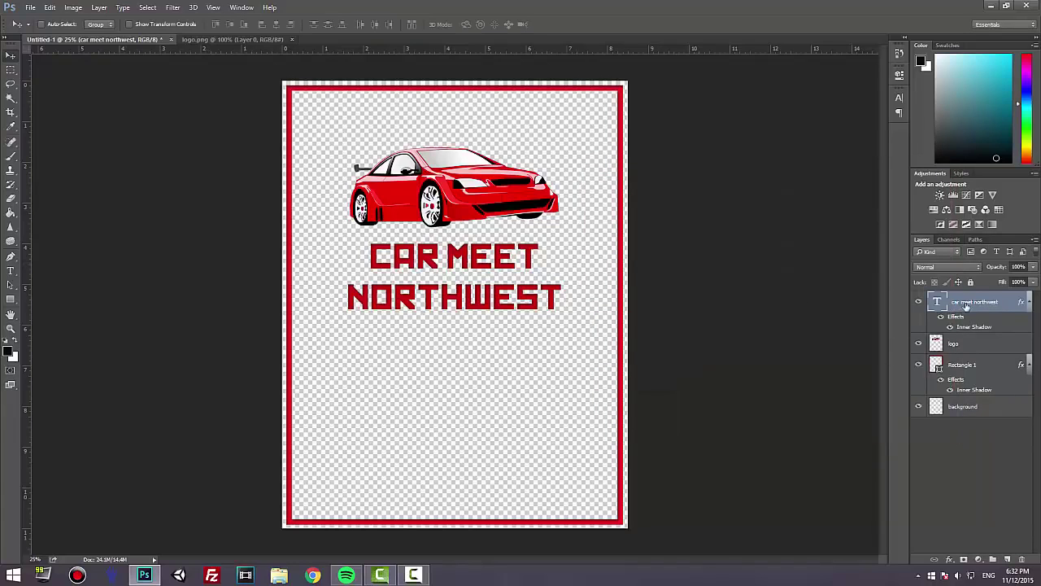
- Group the car meet northwest text layer with the logo layer and expand the group's contents
left_click(970, 344)
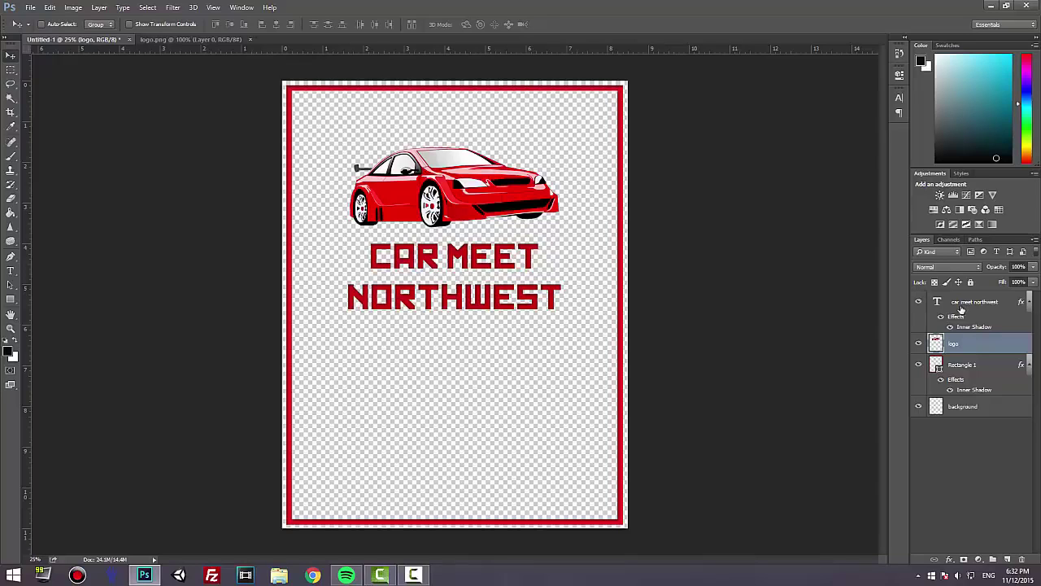
left_click(961, 305, "shift")
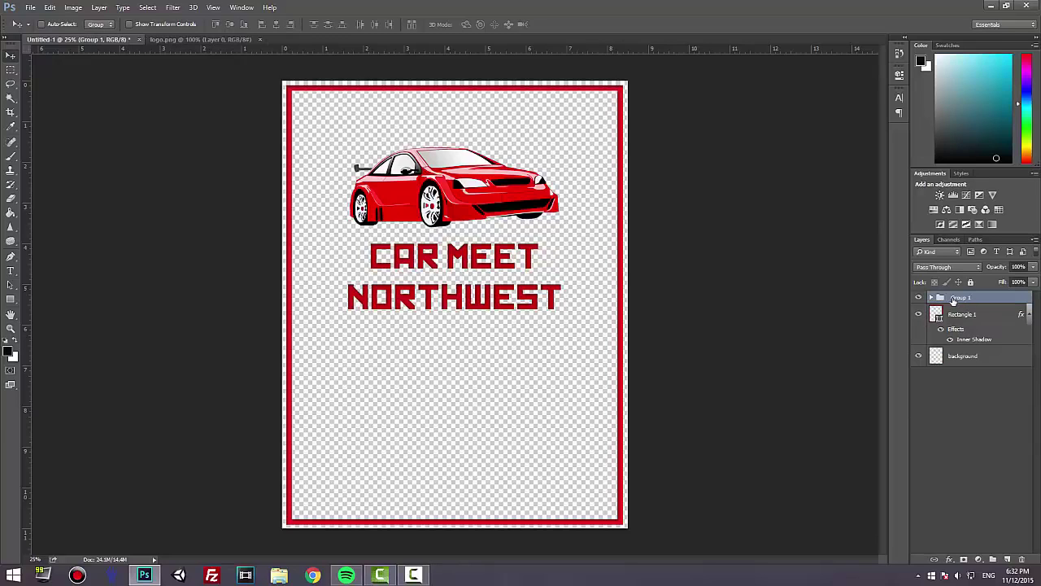
key("ctrl+g")
left_click(931, 298)
left_click(931, 298)
left_click(932, 298)
left_click(931, 298)
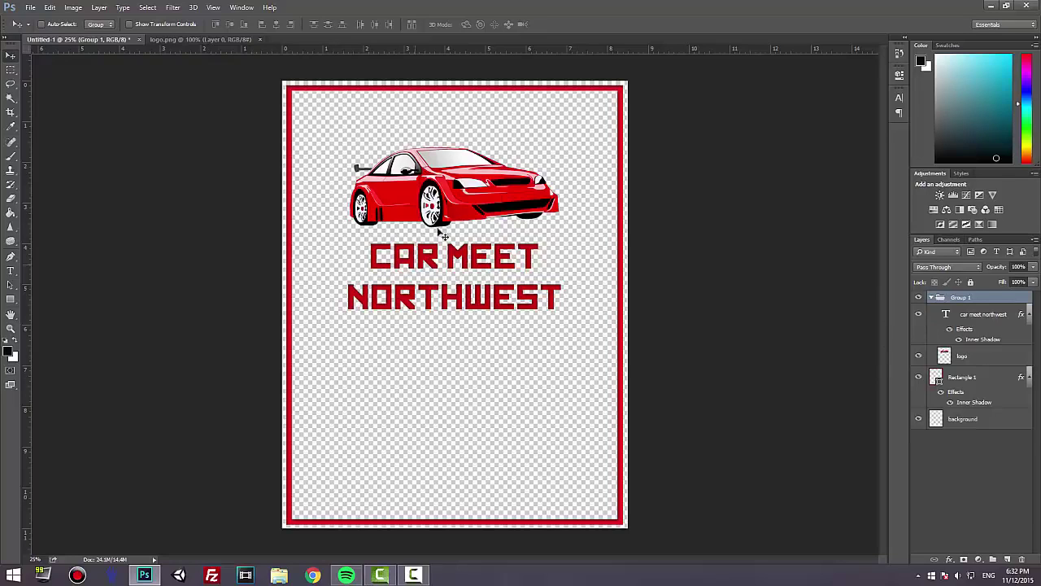
- Rename the new layer group as "Main Logo" and collapse it
double_click(960, 298)
type("Main Logo")
key("Return")
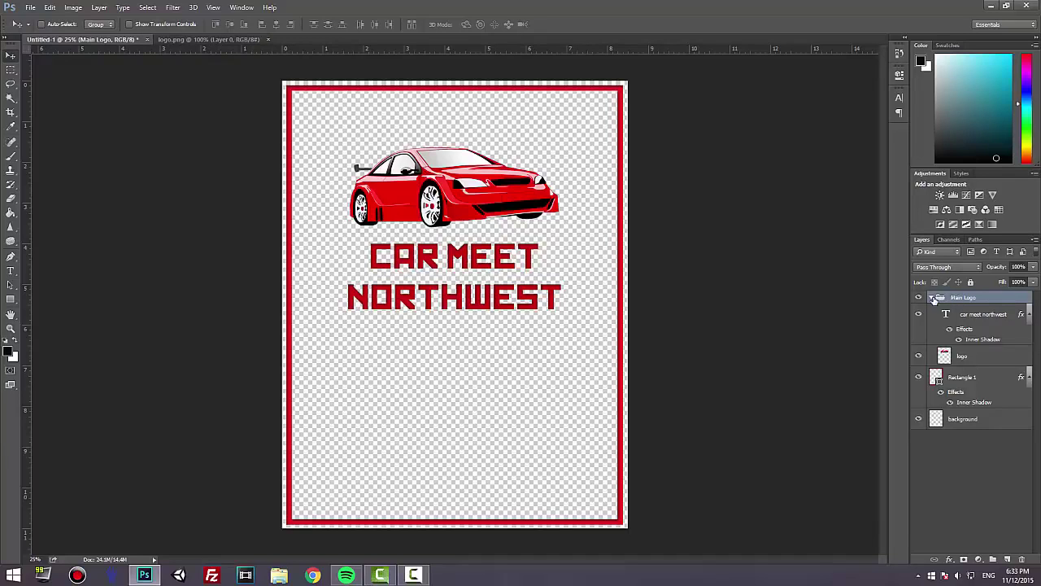
left_click(931, 299)
- Add 30 pt text reading "NOVEMBER 19, 2015" beneath the title, on a new layer directly above the border rectangle
left_click(966, 316)
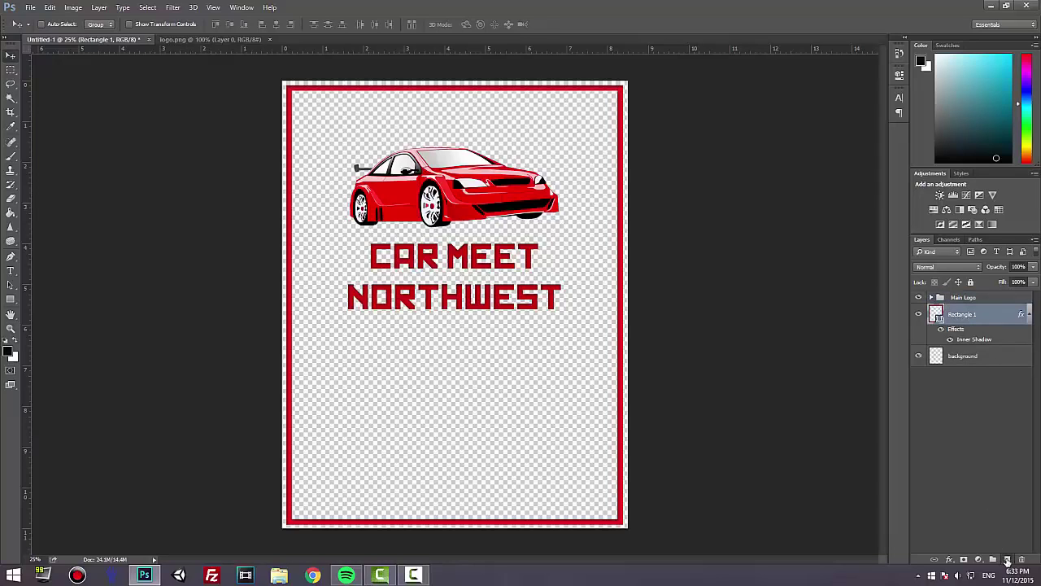
left_click(1007, 560)
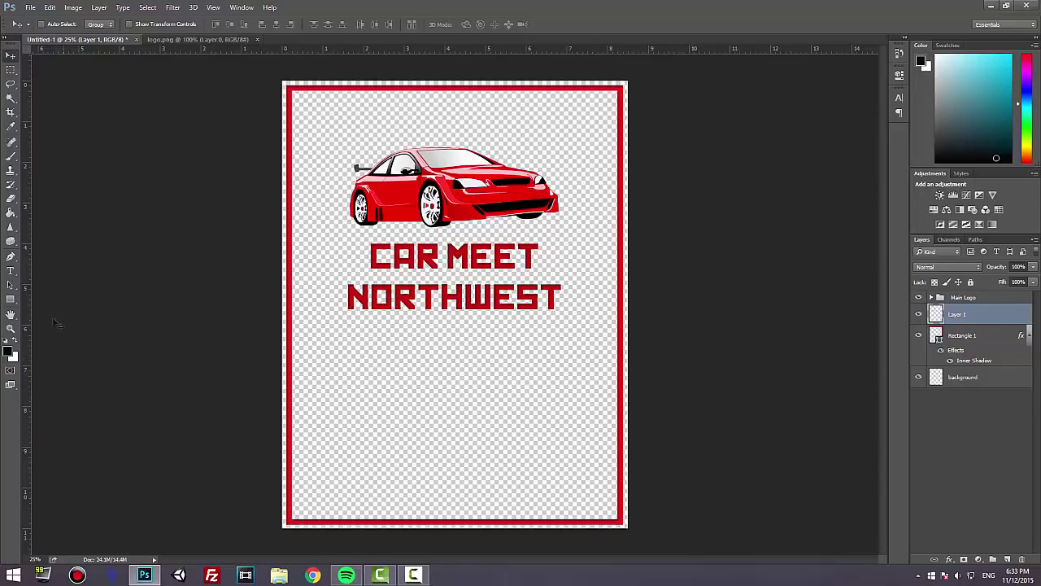
left_click(10, 270)
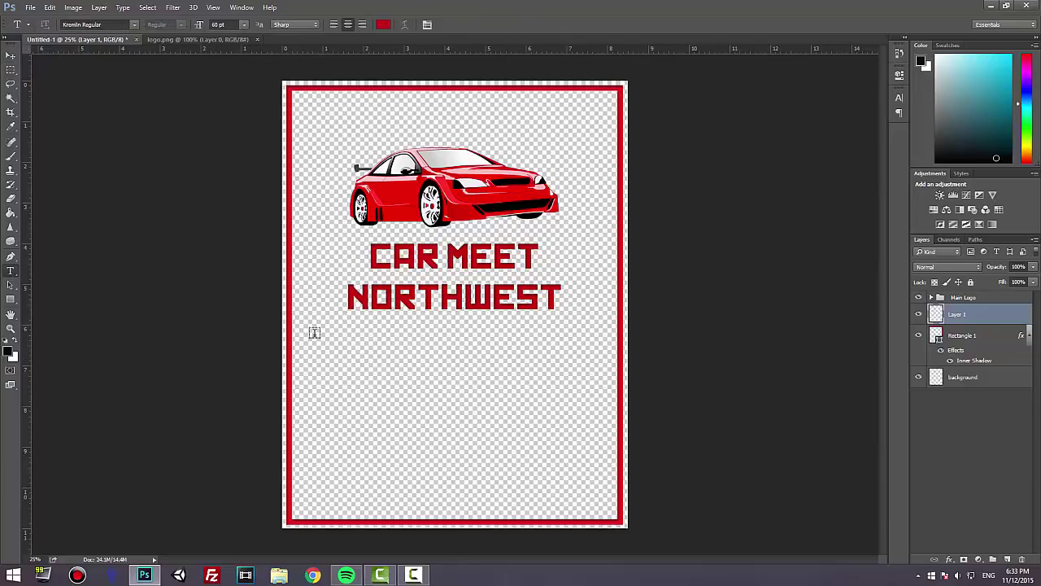
left_click(370, 353)
left_click(244, 25)
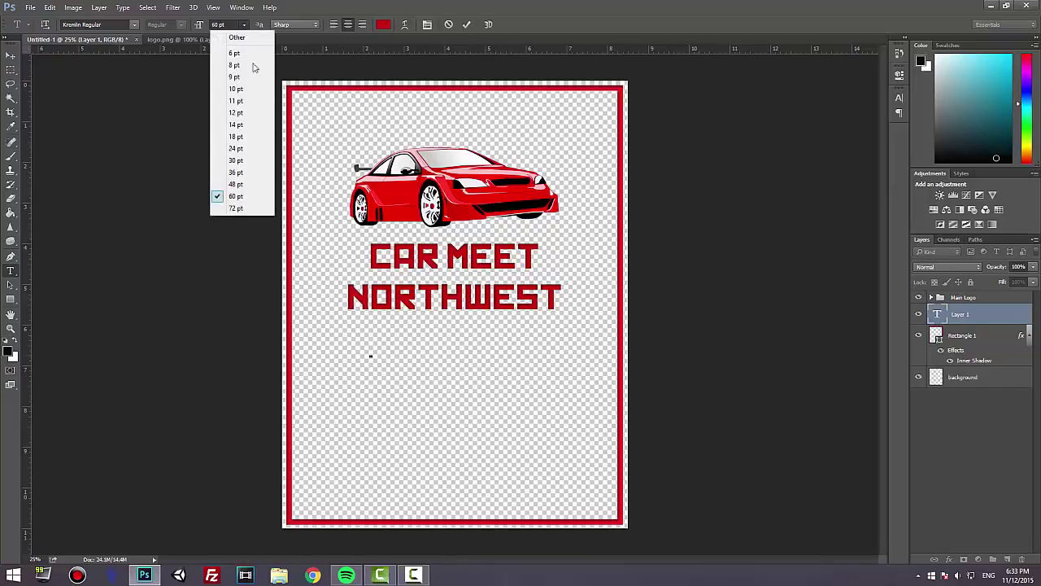
left_click(235, 161)
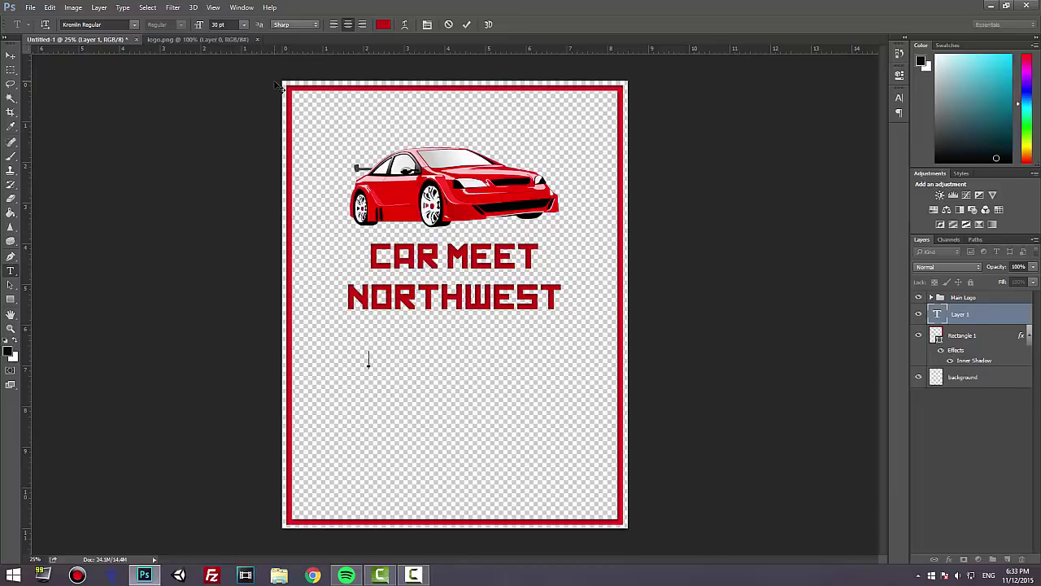
type("NOVEMBER 1")
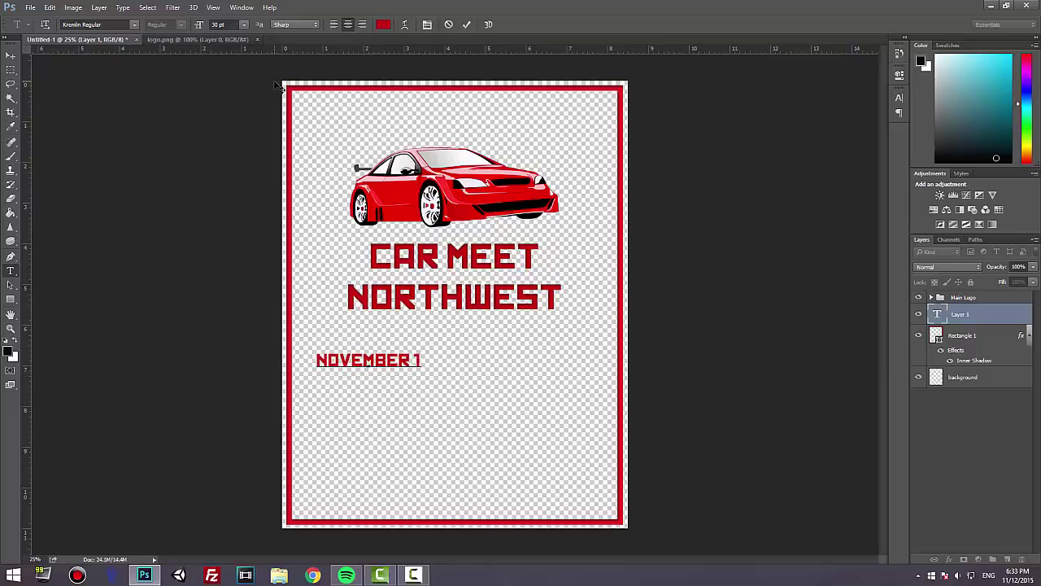
type("9, 2015")
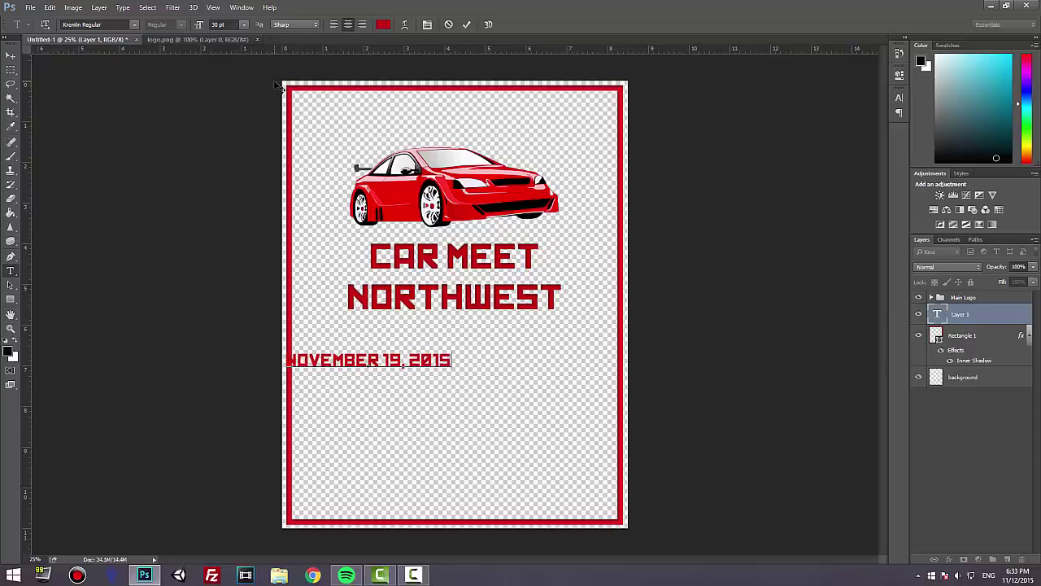
left_click_drag(428, 393, 464, 393)
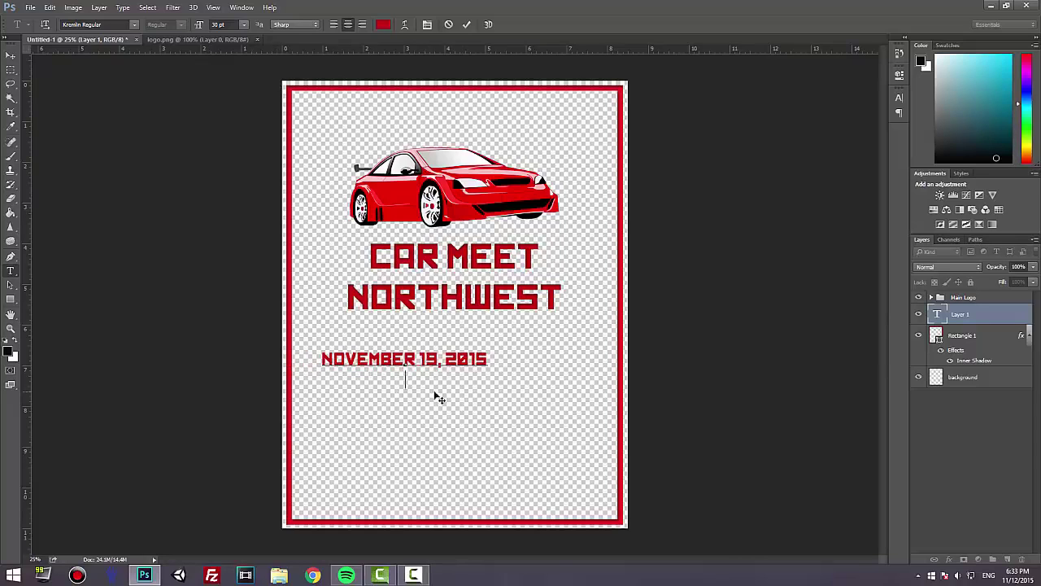
- Add a second line "FROM 9 PM TO 11 PM" below the date and centre the text under the title
key("Return")
type("FROM")
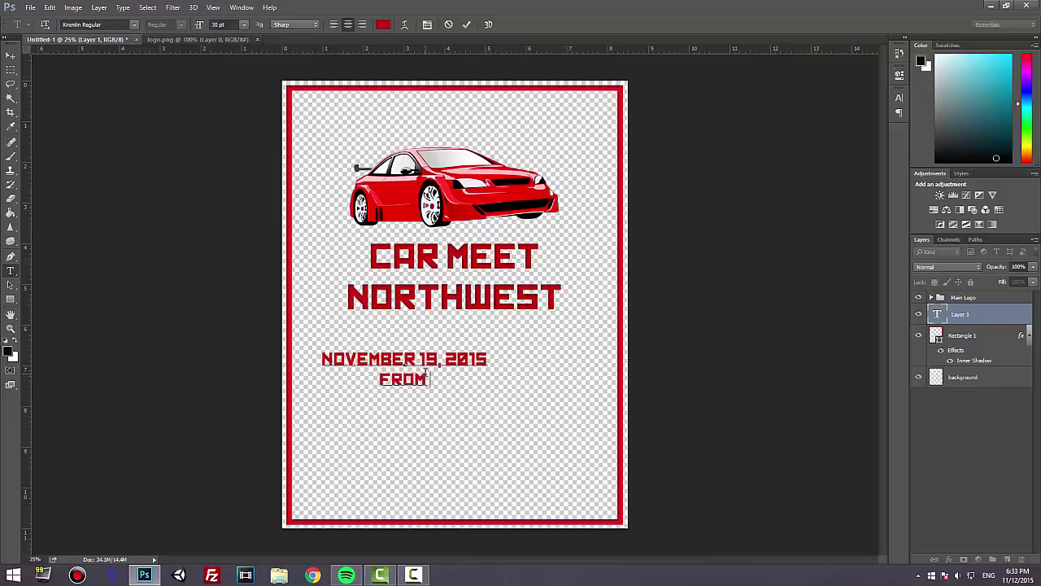
type(" 9 P")
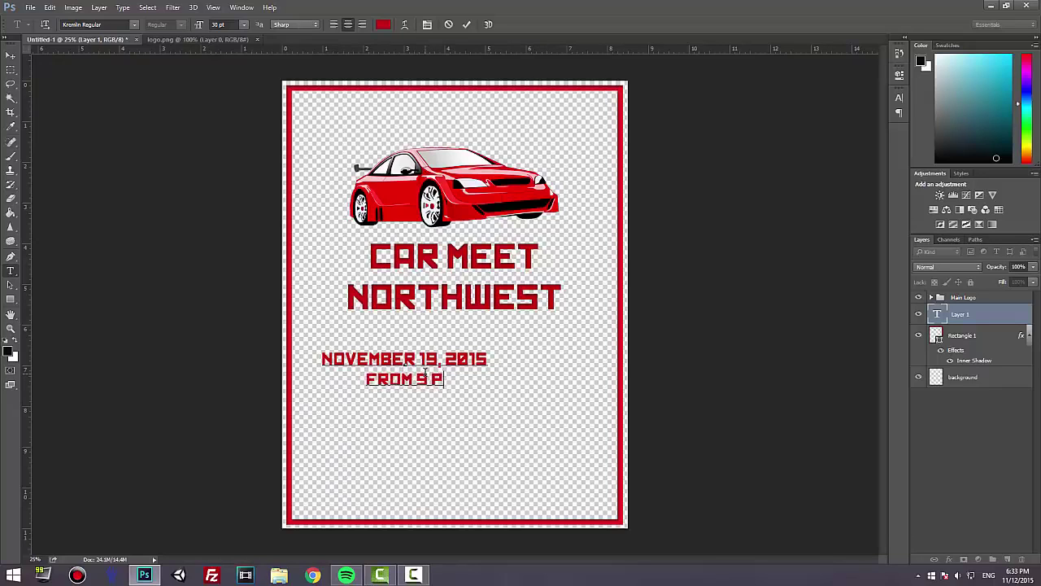
type("M TO 1")
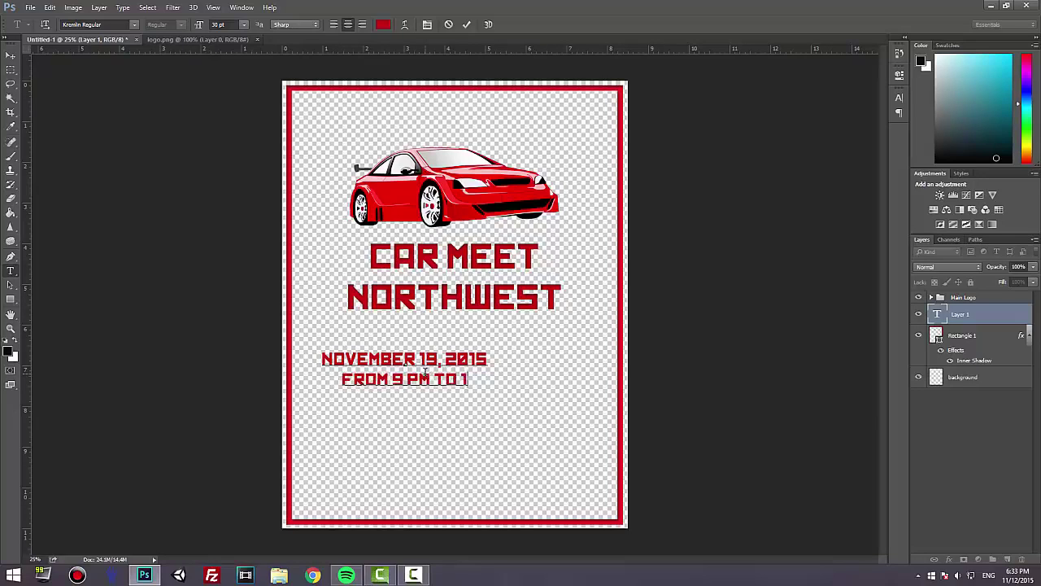
type("1 PM")
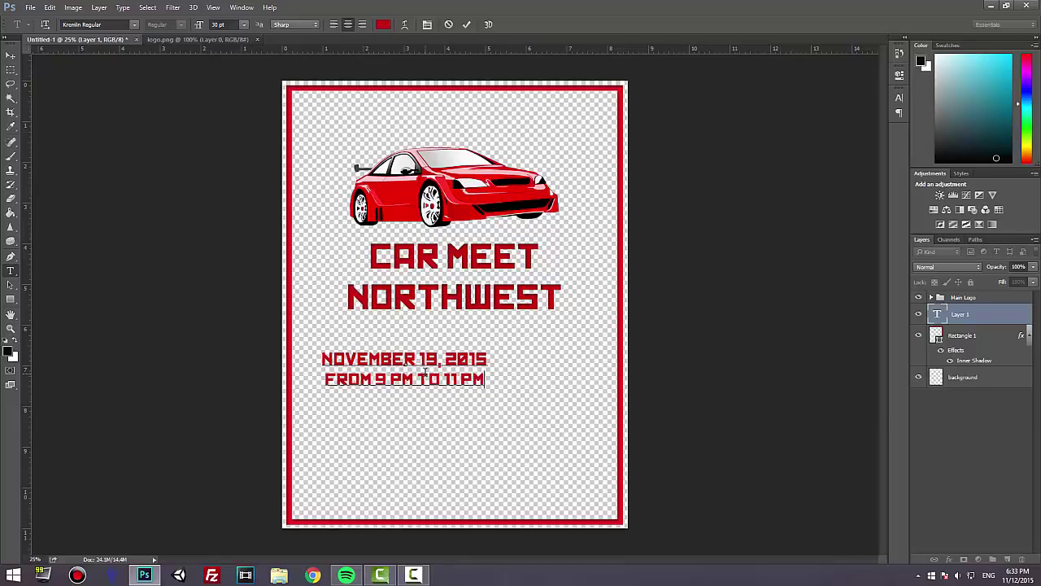
left_click_drag(465, 425, 488, 411)
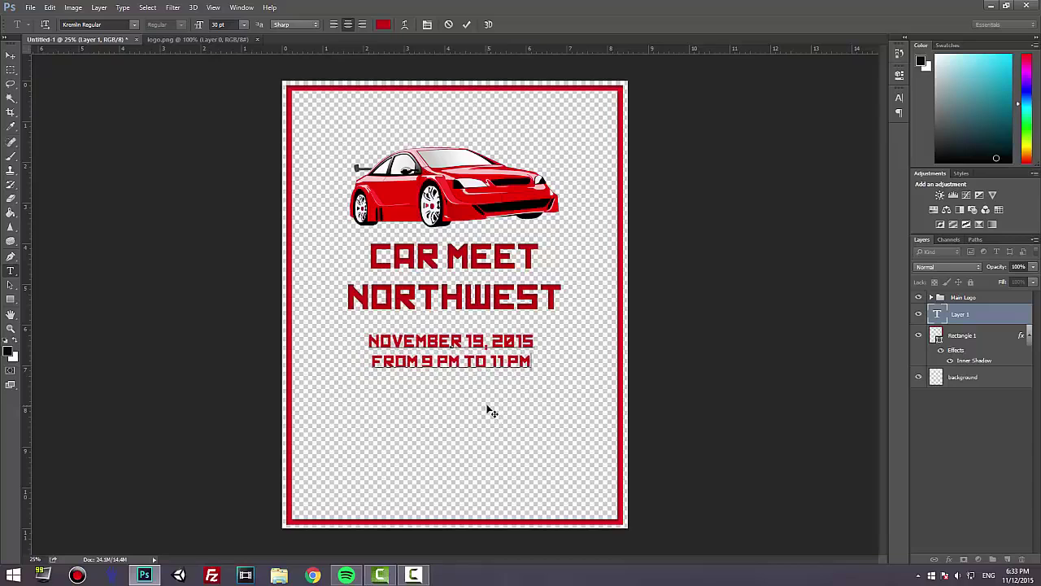
- Leave a blank line and add the venue lines "BELLIS FAIR MALL" and "BELLINGHAM, WA" to the same text
key("Return")
key("Return")
type("BELLIS FAIR ")
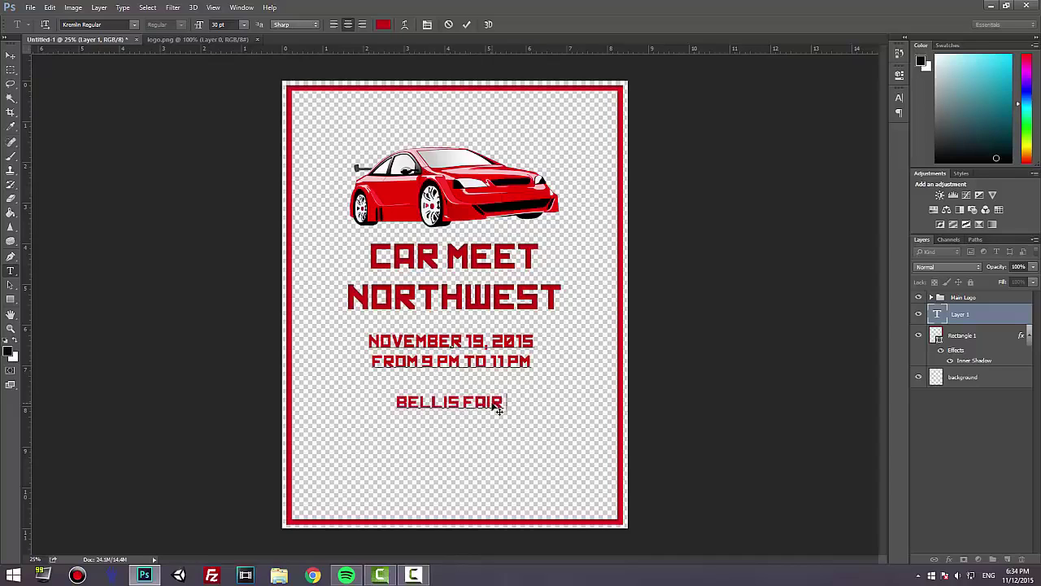
type("MALL.")
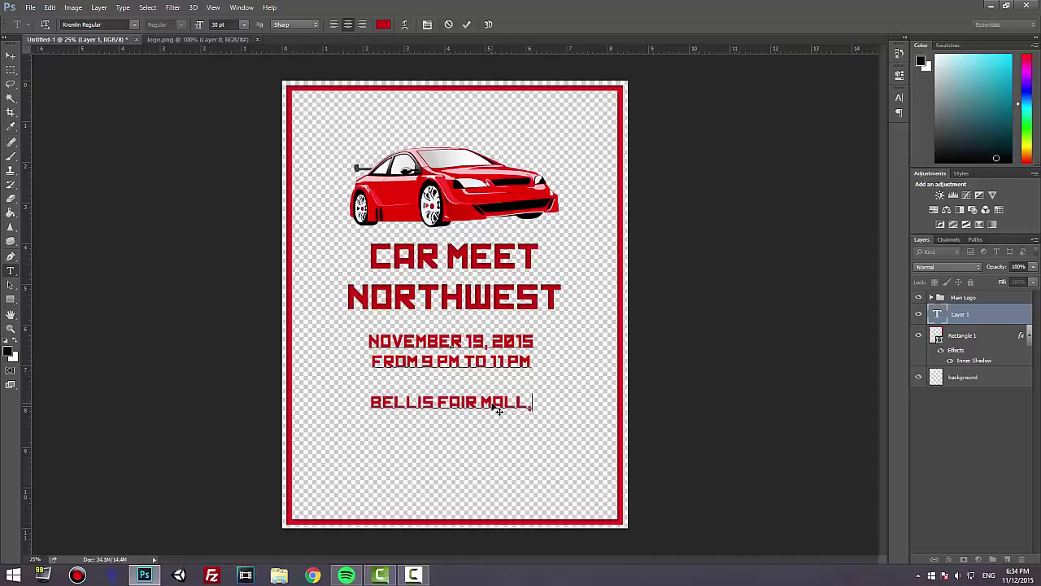
key("BackSpace")
key("Return")
type("BELLIN")
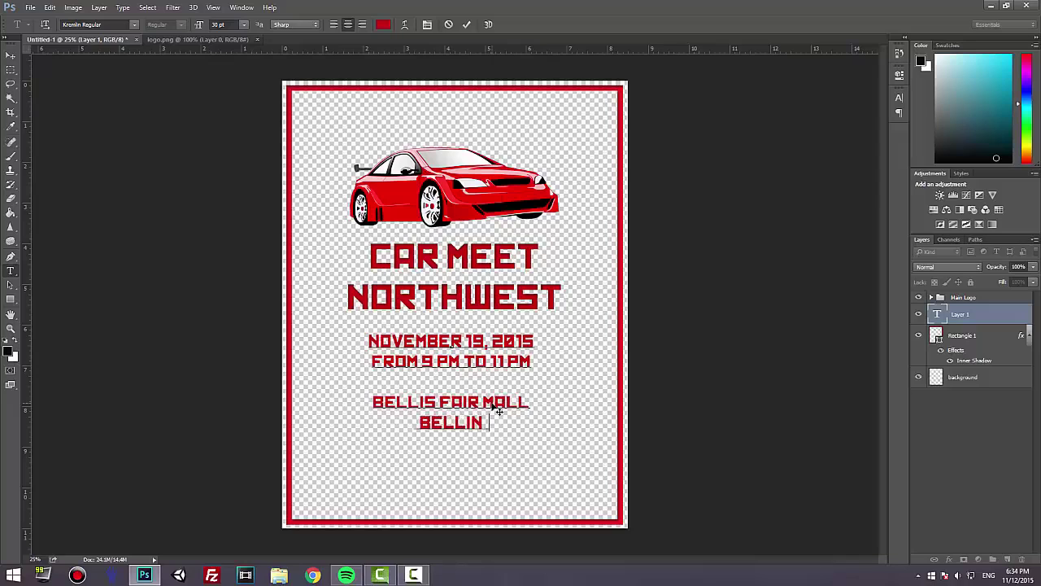
type("GHAM, WA")
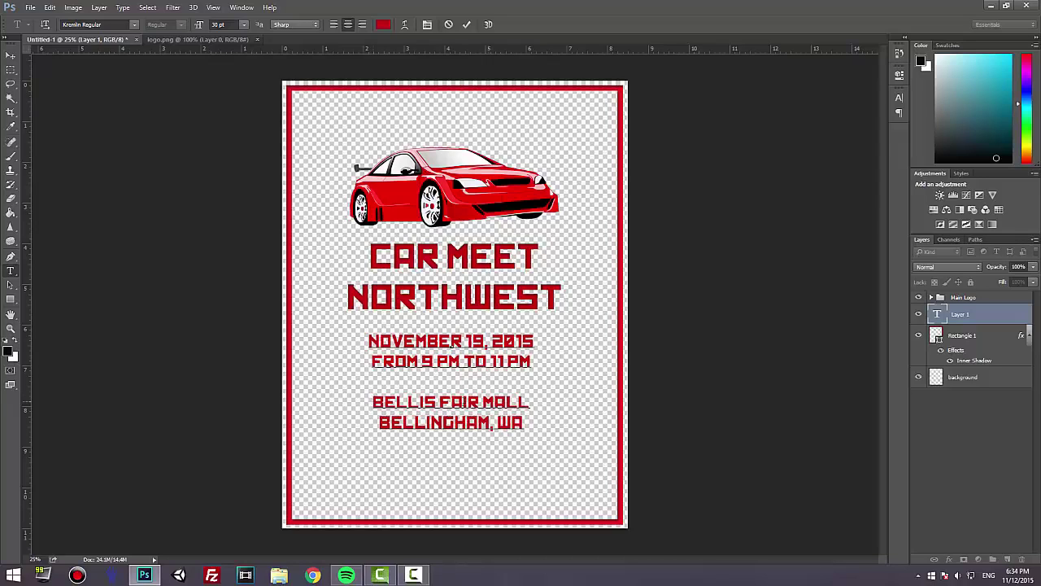
- Replace "MALL" with "PRWKY" in the venue line and move the text block slightly lower
left_click_drag(481, 401, 553, 402)
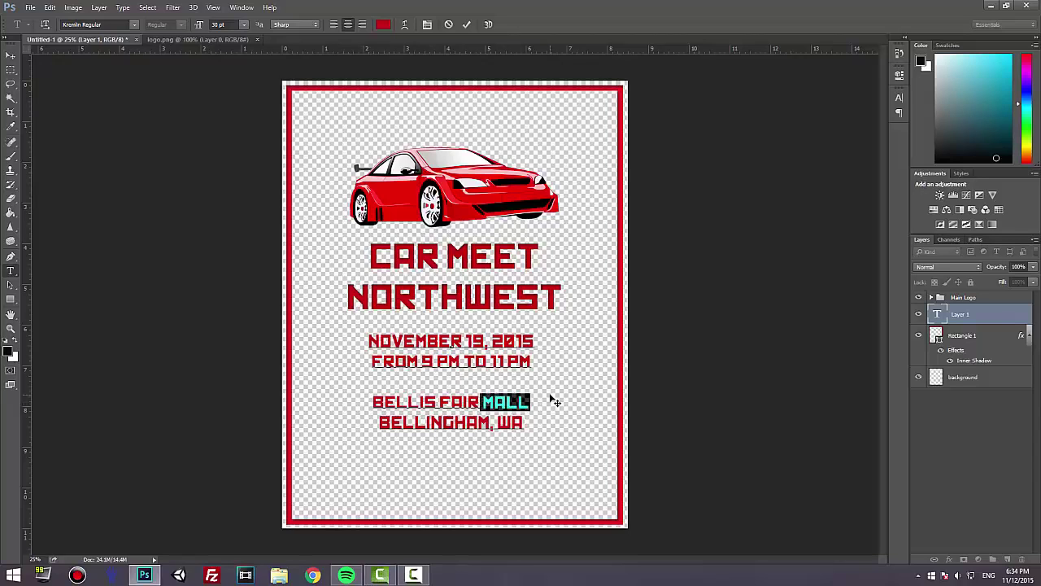
key("BackSpace")
type("PRWKY")
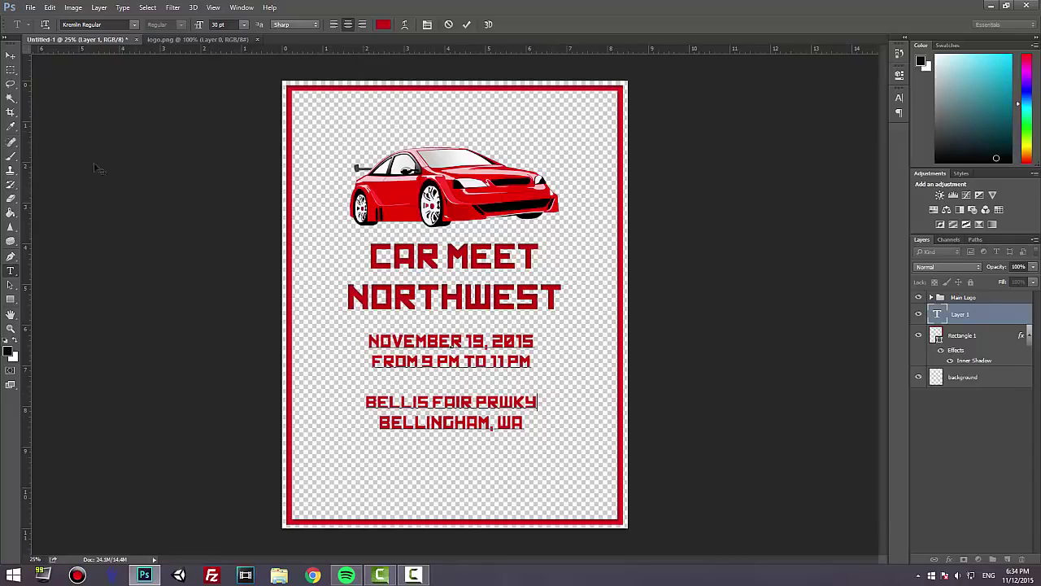
left_click(11, 54)
left_click_drag(450, 366, 449, 358)
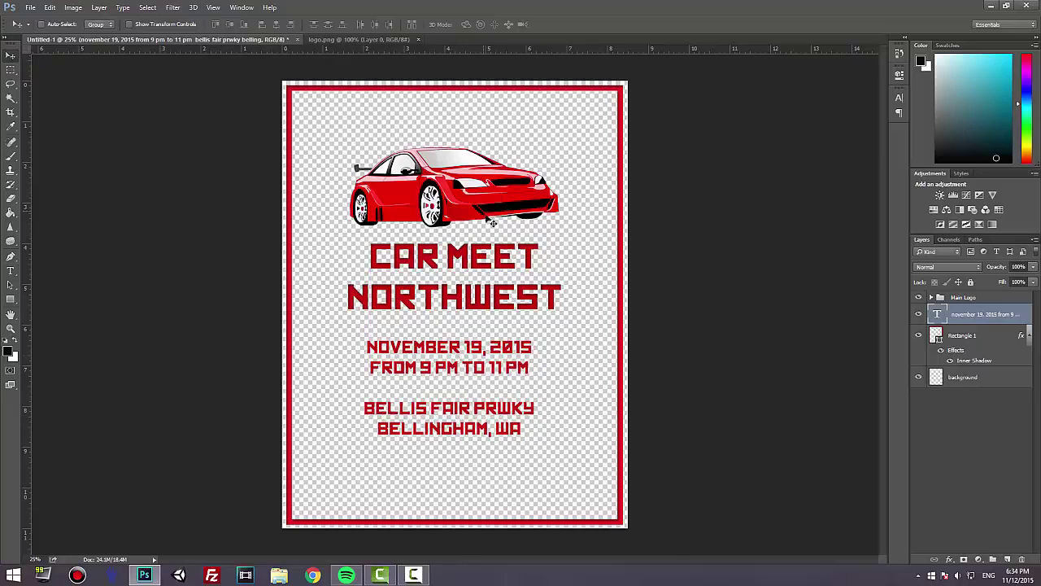
- Add an Inner Shadow with 1 px distance and 1 px size to the date and venue text
left_click(950, 559)
left_click(967, 483)
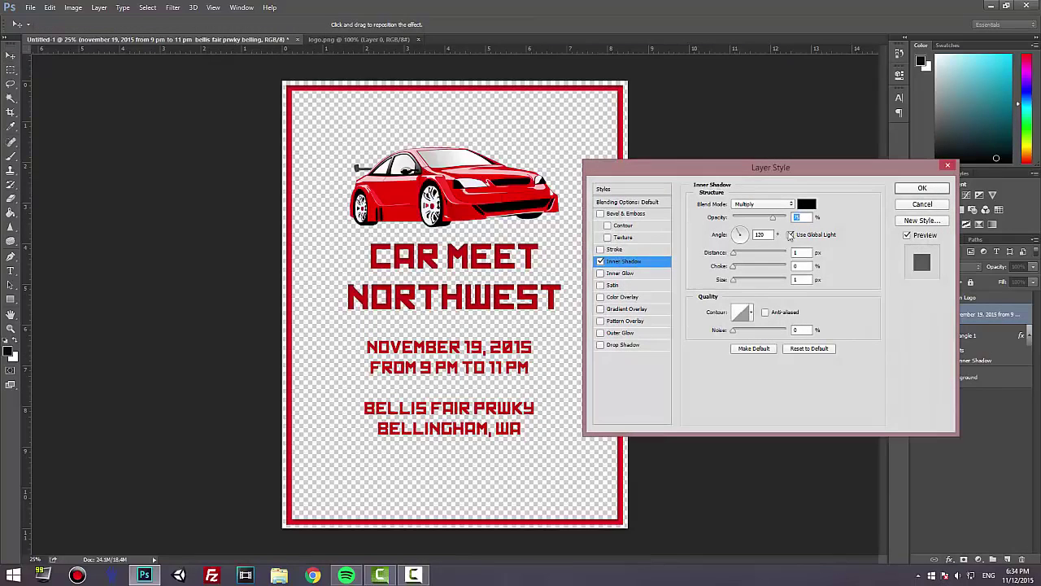
left_click(922, 188)
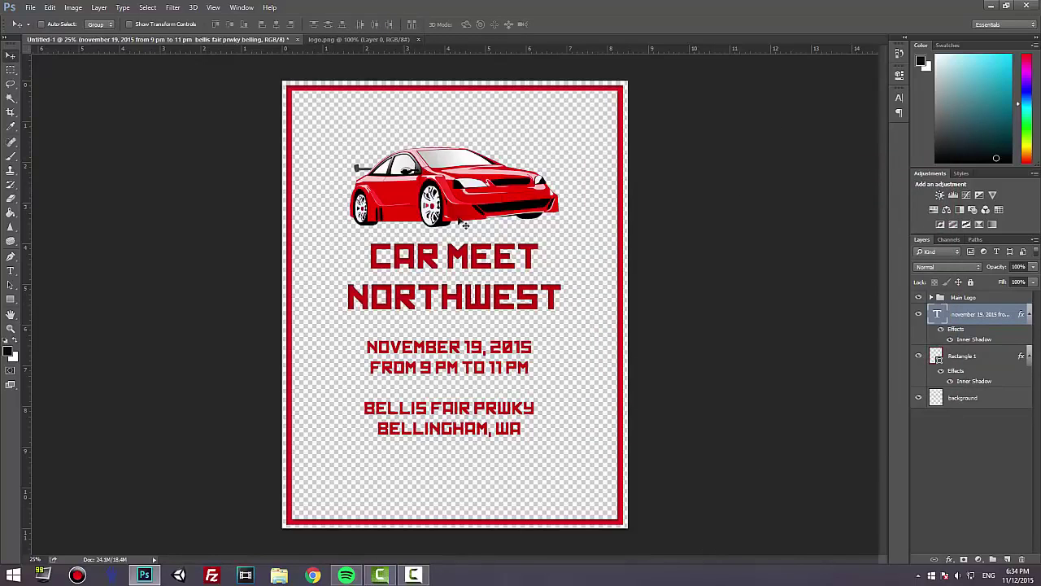
- Move the Main Logo group straight up, closer to the top border of the flyer
left_click(964, 299)
left_click_drag(459, 189, 459, 161)
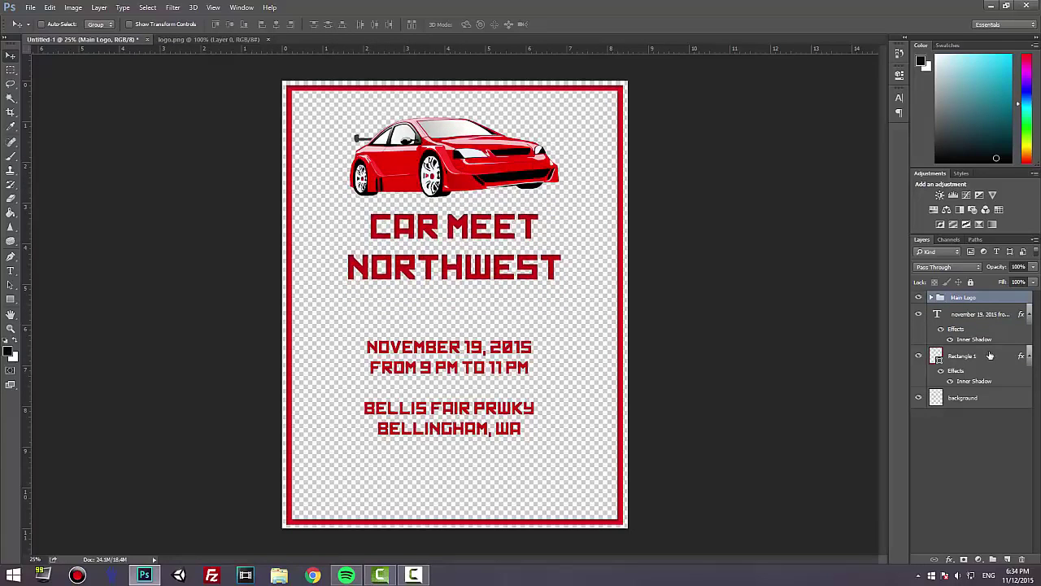
- Append a blank line, "FREE ADMISSION" and "NO BURNOUTS!" below the venue, and move the text block up closer to the title
left_click(976, 318)
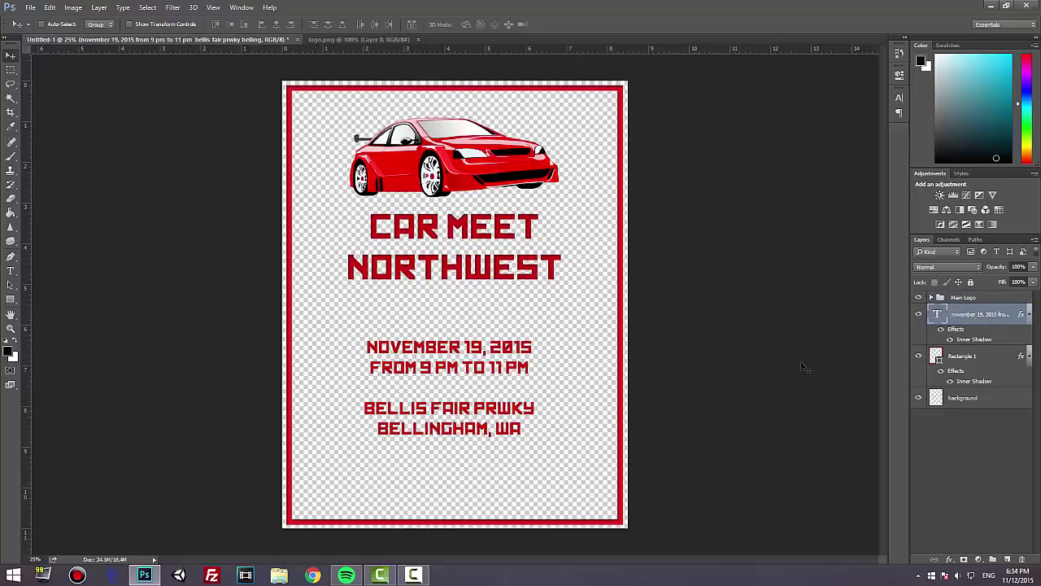
left_click(10, 272)
left_click(518, 428)
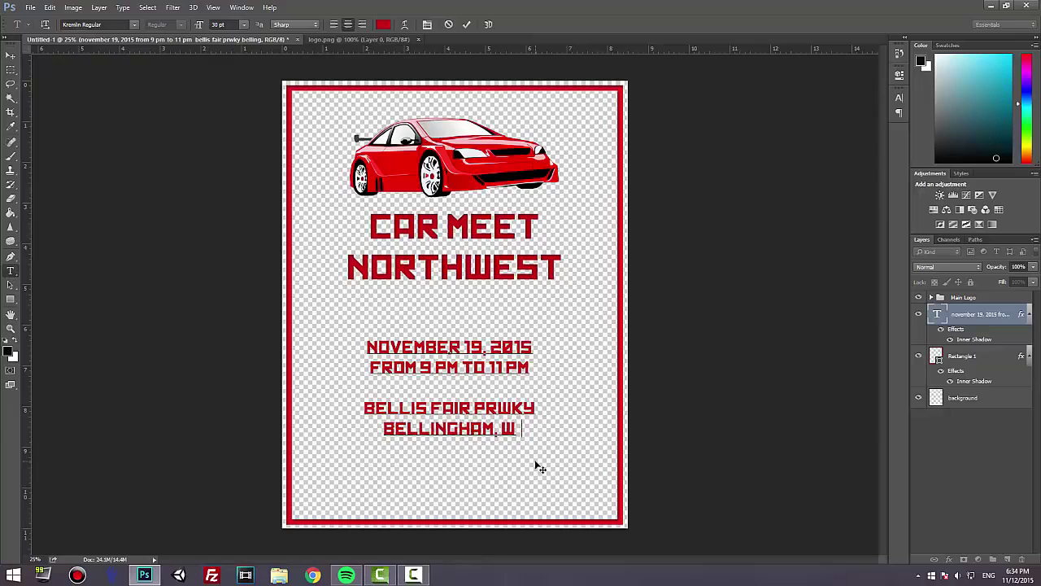
key("Return")
key("Return")
type("FREE ADMISSI")
type("ON ")
type("NO BURNOU")
type("TS")
type("!")
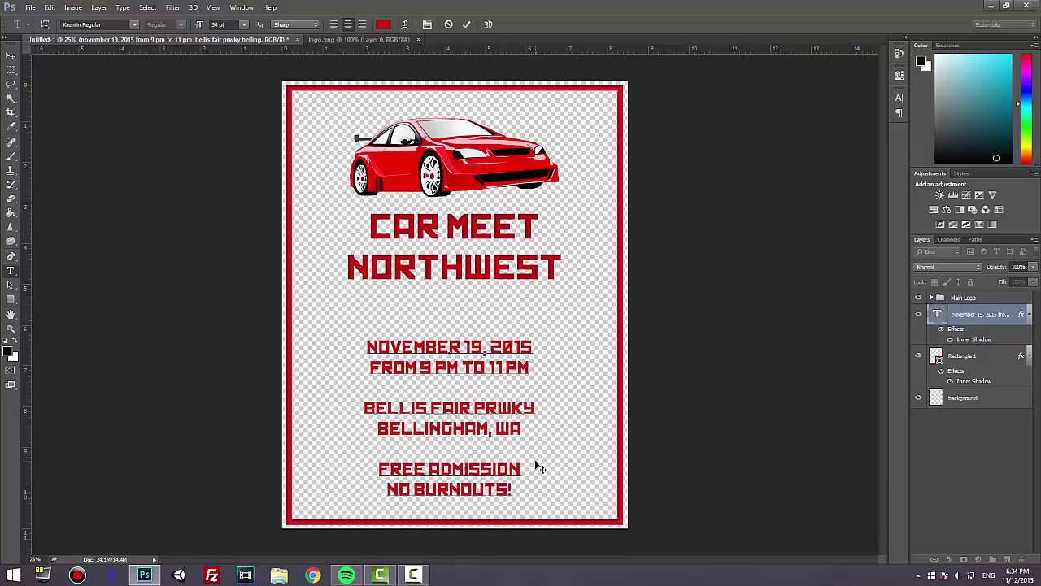
left_click(10, 55)
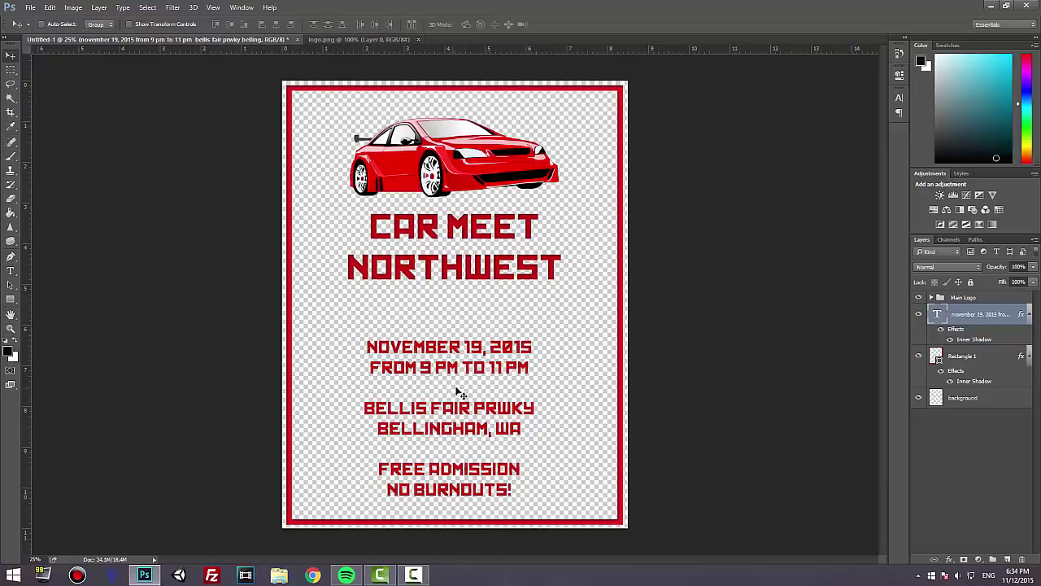
left_click_drag(476, 347, 476, 311)
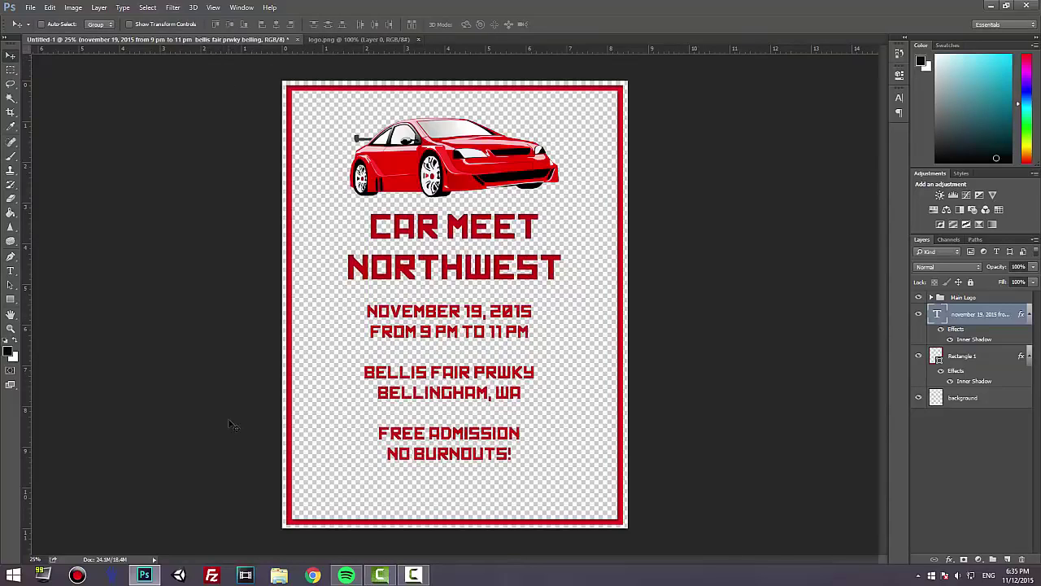
- Save the flyer to the Desktop as a Photoshop PSD file named "carmeet_flyer", accepting the format options
left_click(30, 8)
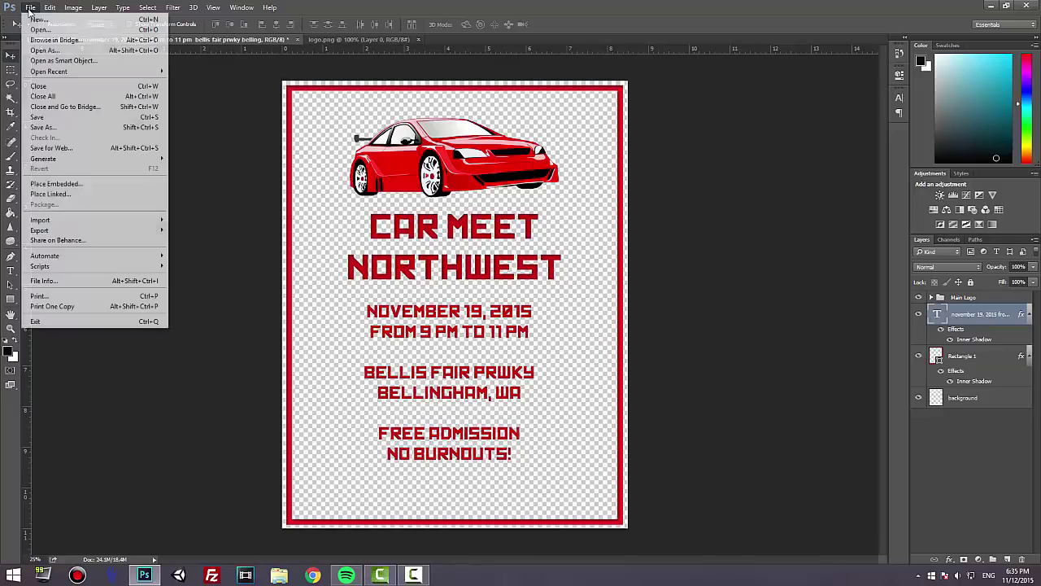
left_click(49, 126)
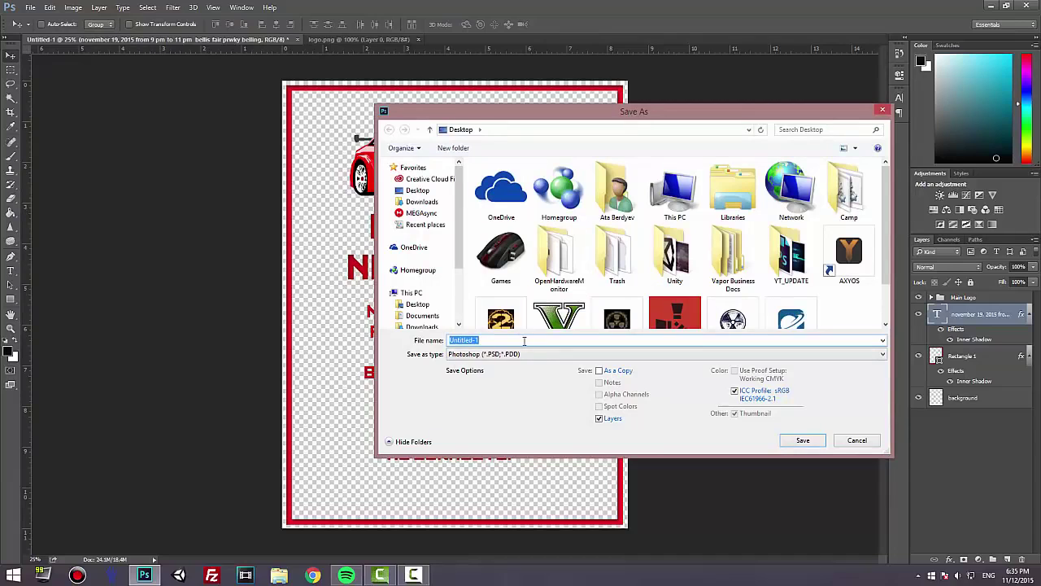
type("car")
left_click(497, 356)
left_click(493, 360)
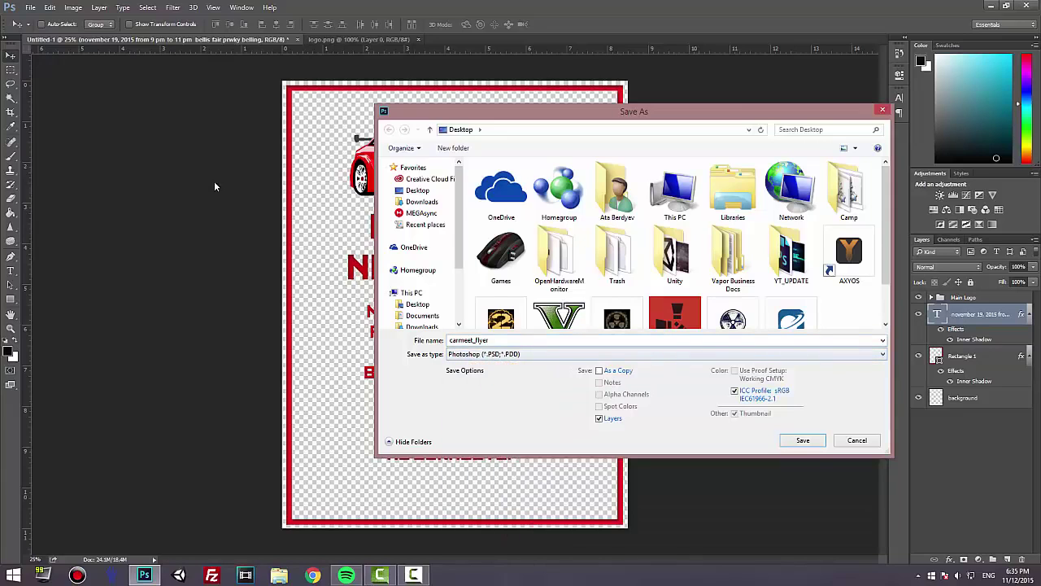
left_click(803, 440)
left_click(645, 177)
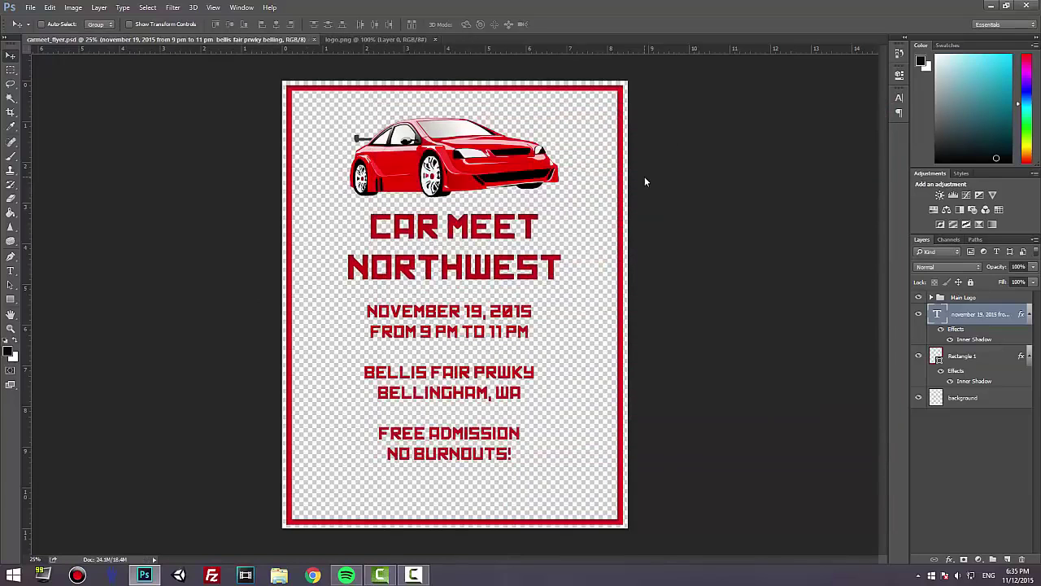
- Save a copy of the flyer to the Desktop as a PNG named "carmeet_flyer", accepting the PNG options
left_click(30, 7)
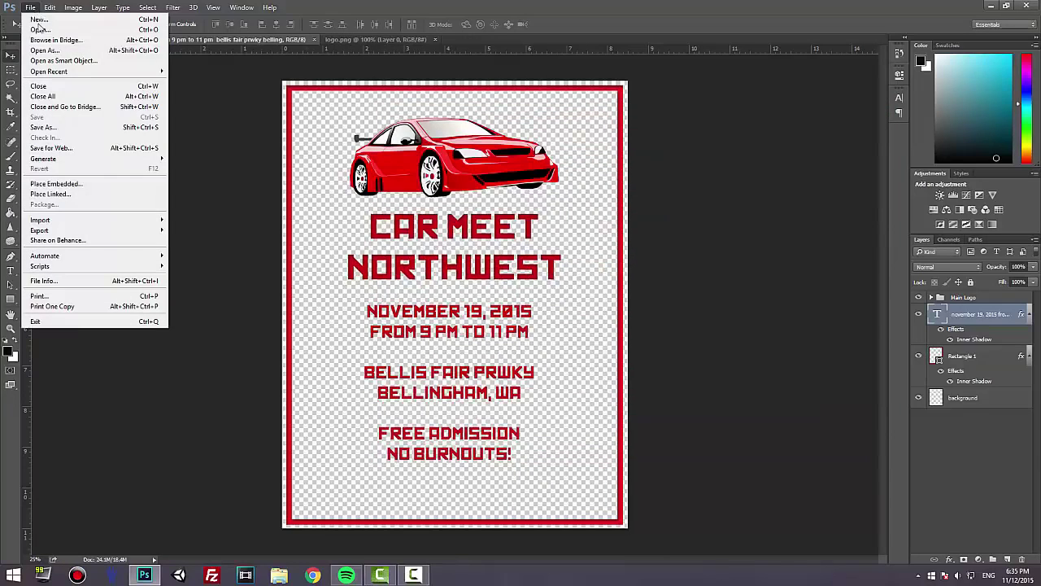
left_click(63, 128)
left_click(521, 354)
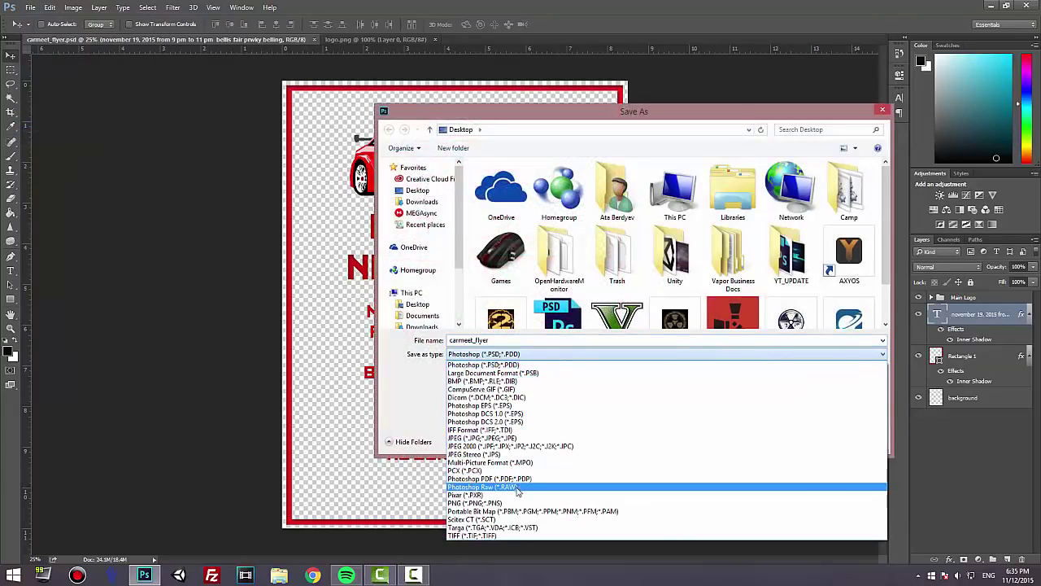
left_click(519, 504)
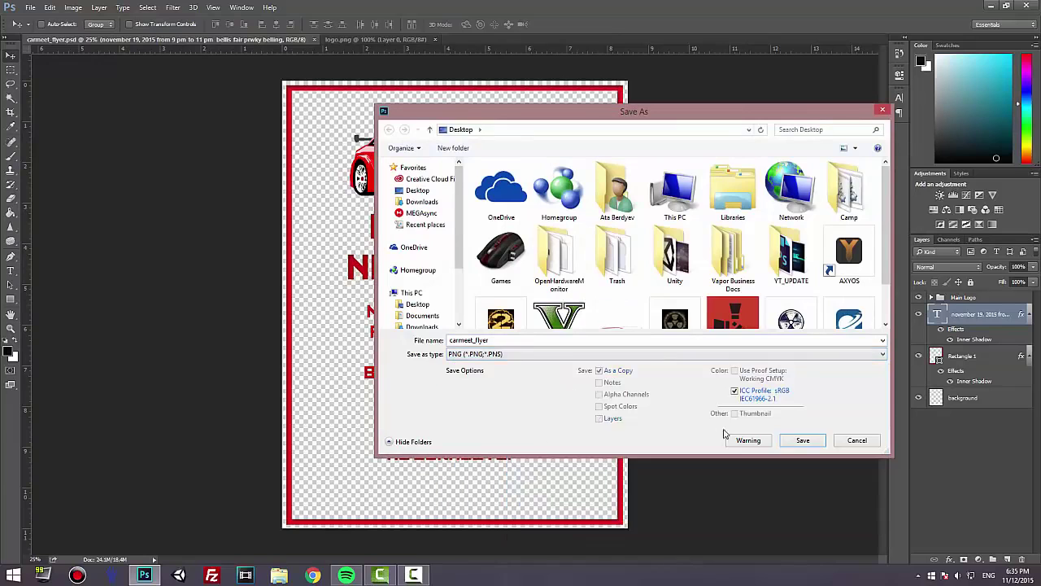
left_click(799, 443)
left_click(581, 179)
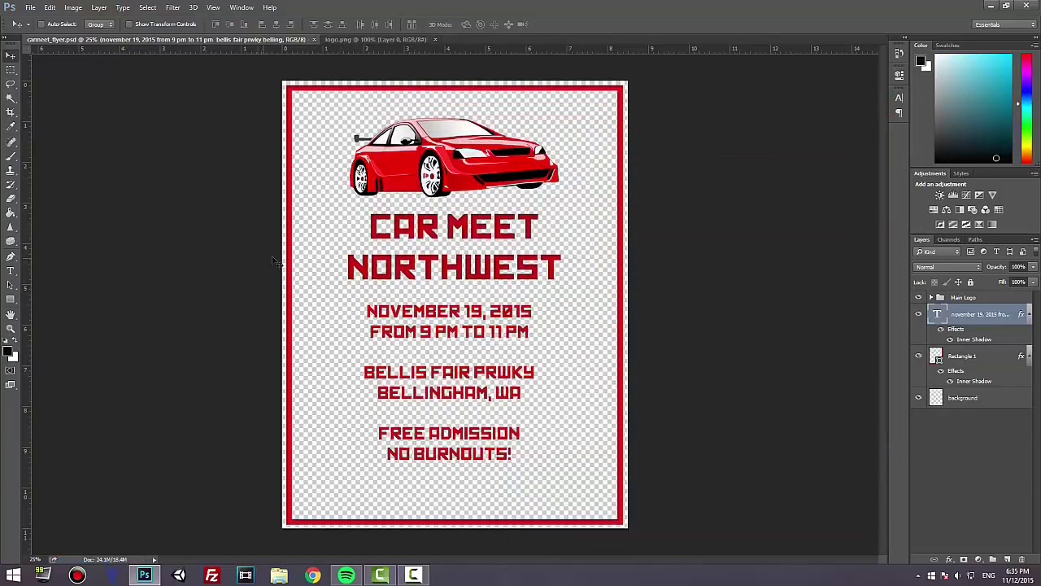
- Preview the exported carmeet_flyer PNG from the desktop in Windows Photo Viewer, and return to Photoshop
left_click(991, 8)
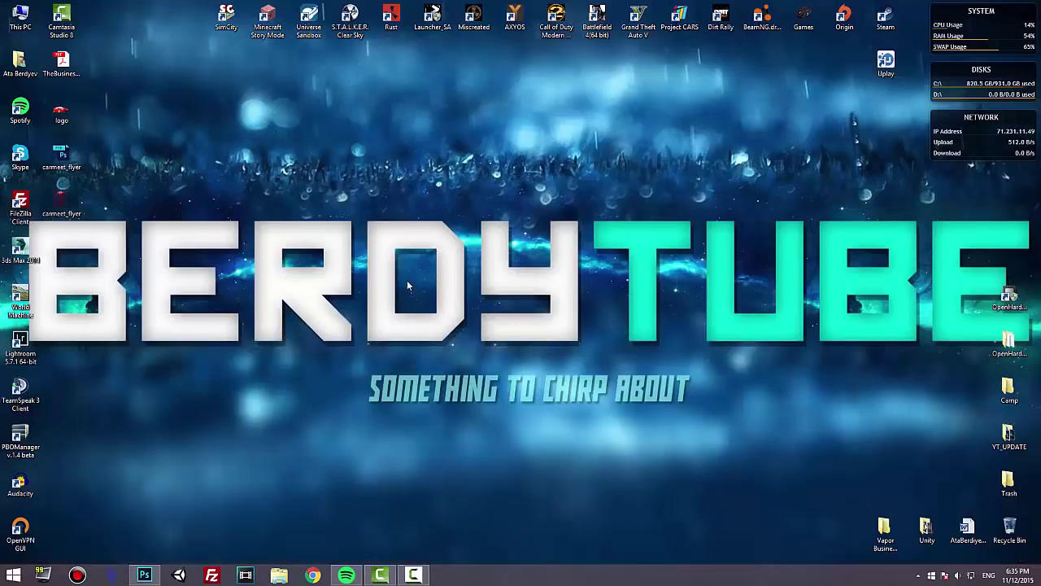
right_click(58, 210)
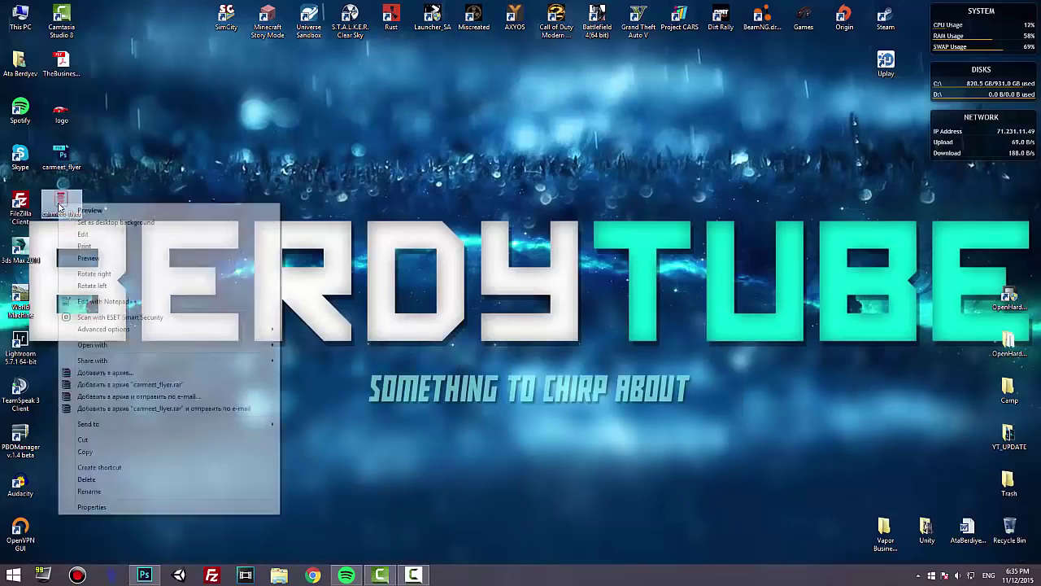
left_click(85, 209)
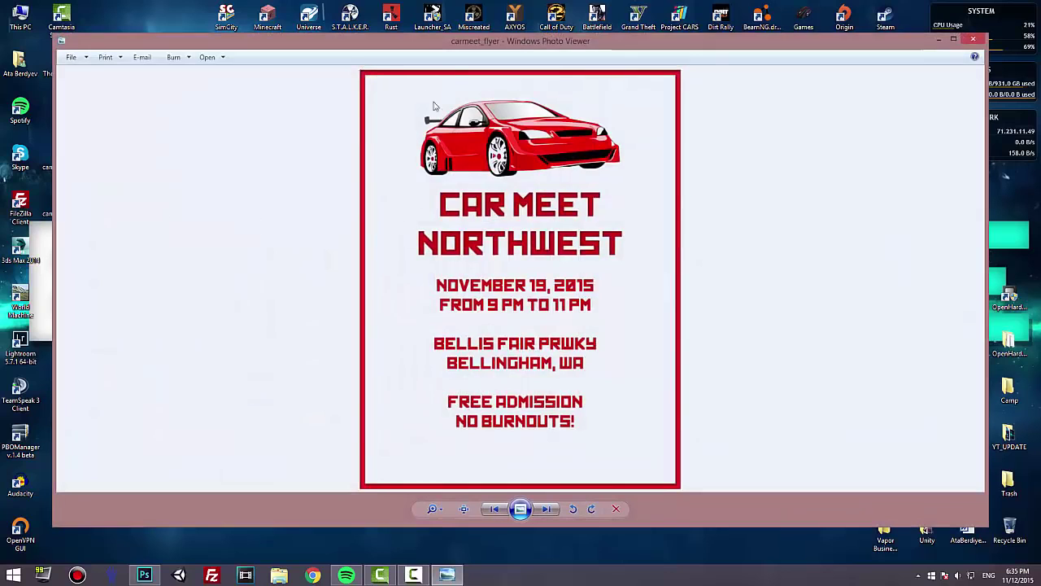
left_click(106, 54)
left_click(331, 227)
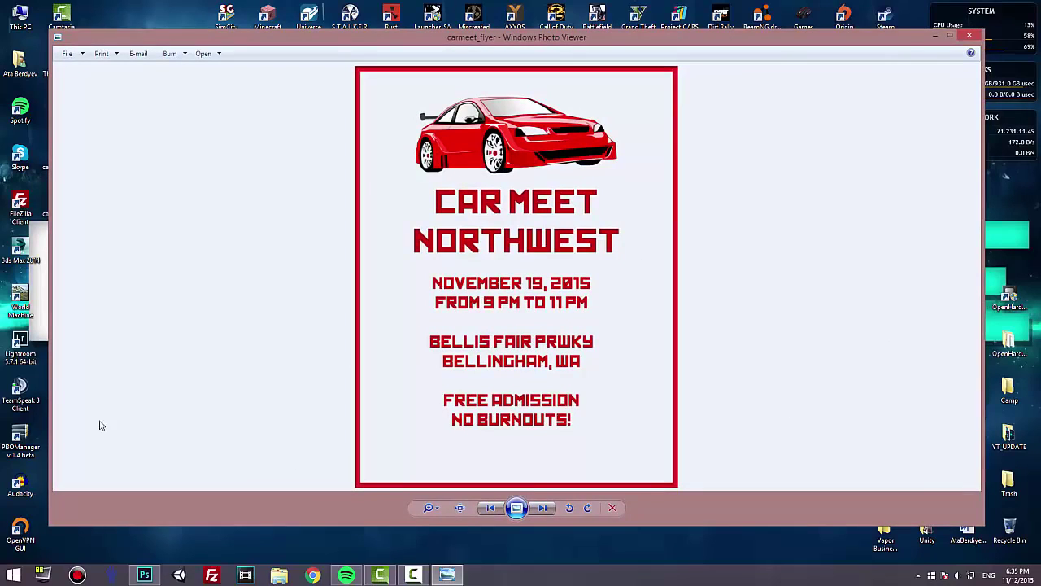
left_click(969, 36)
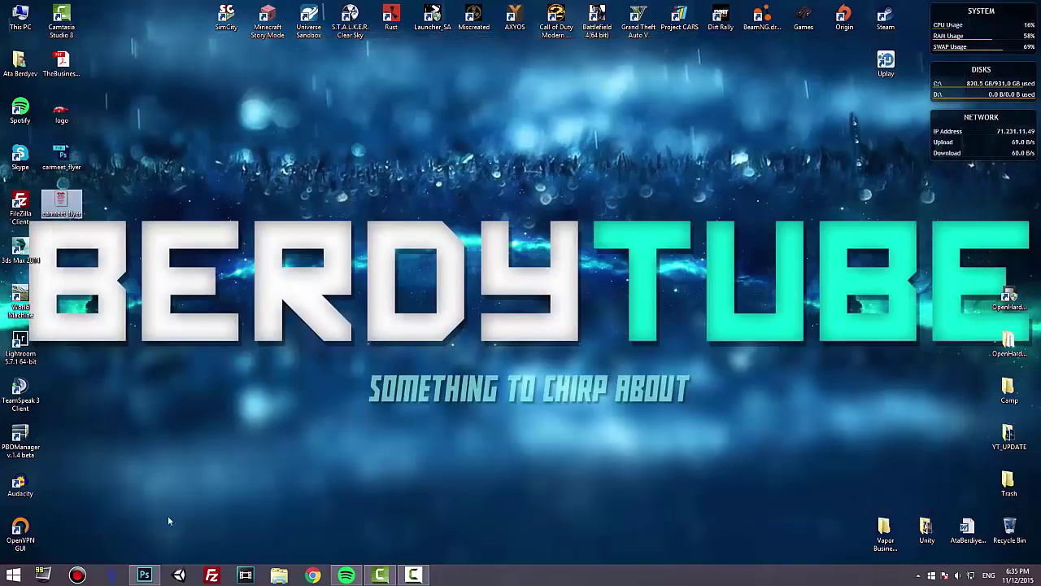
left_click(144, 575)
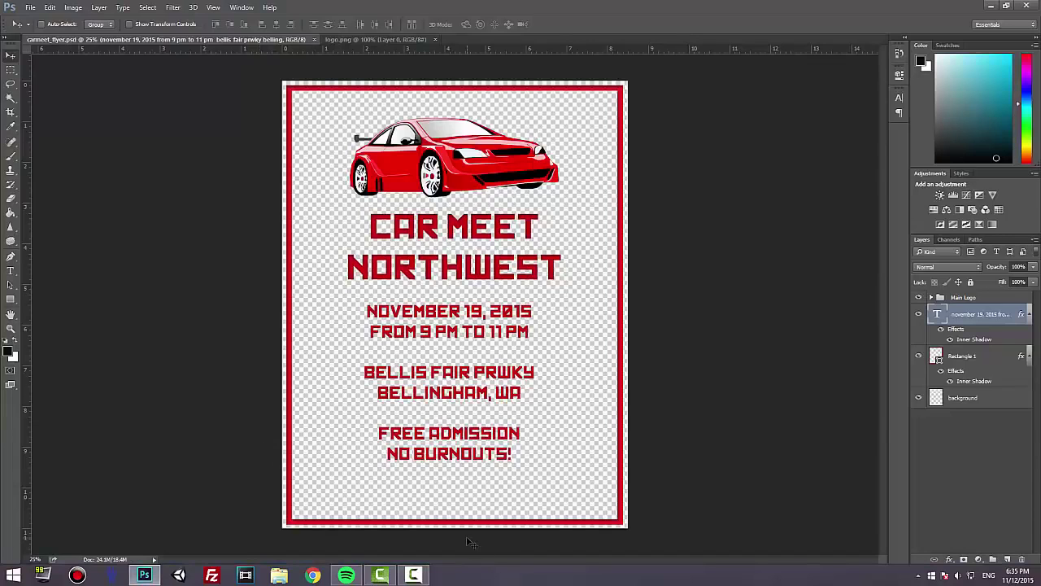
left_click(413, 575)
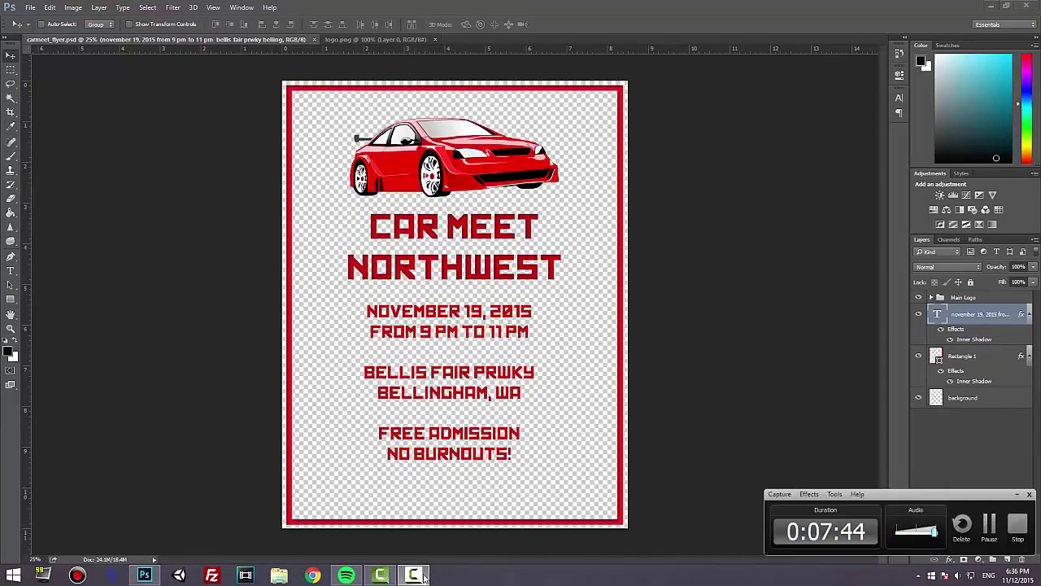